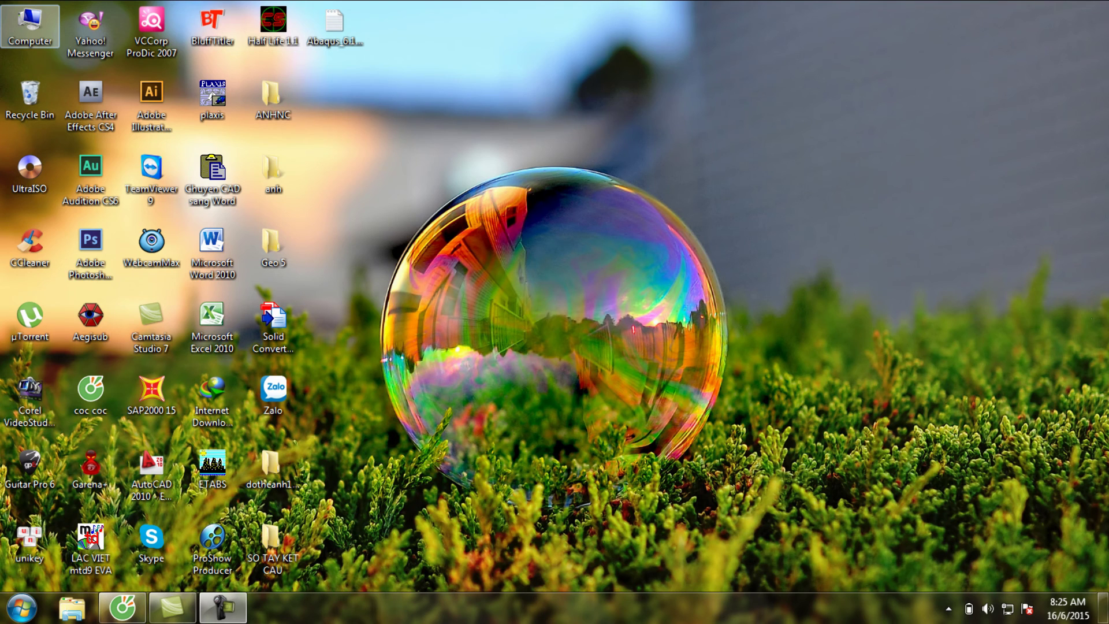
# - Open the Computer window listing drives C:, D:, E: and the removable drives
pyautogui.press('Return')
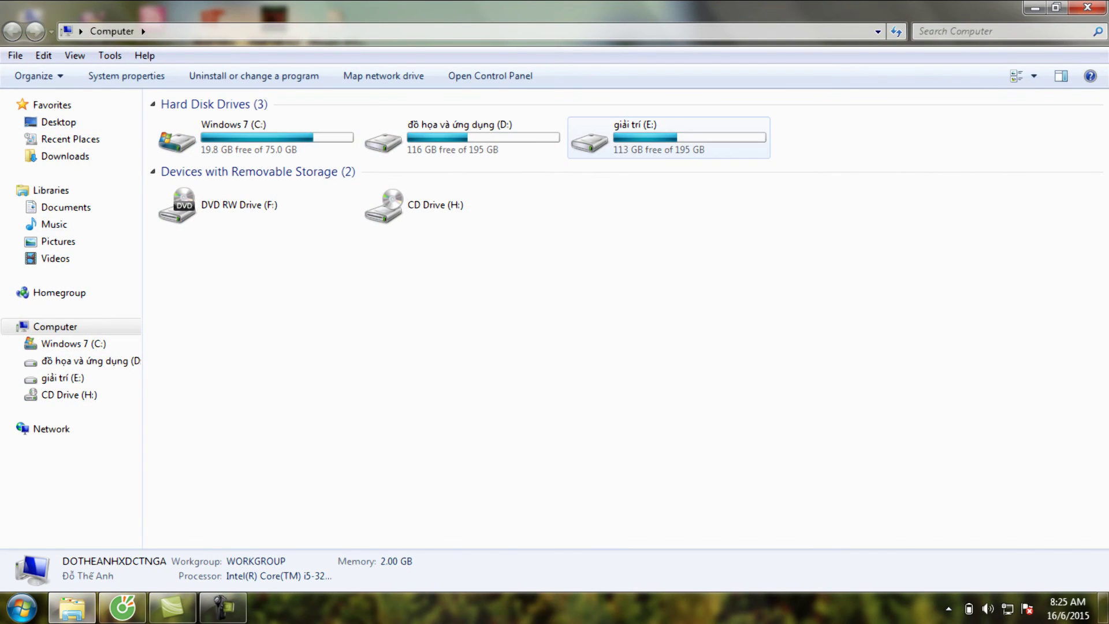
# - Go to D:\PHAN MEM XAY DUNG\1.2 Abaqus.v6.10.1.ISO-TBE
pyautogui.press('Up')
pyautogui.press('Down')
pyautogui.press('Right')
pyautogui.press('Up')
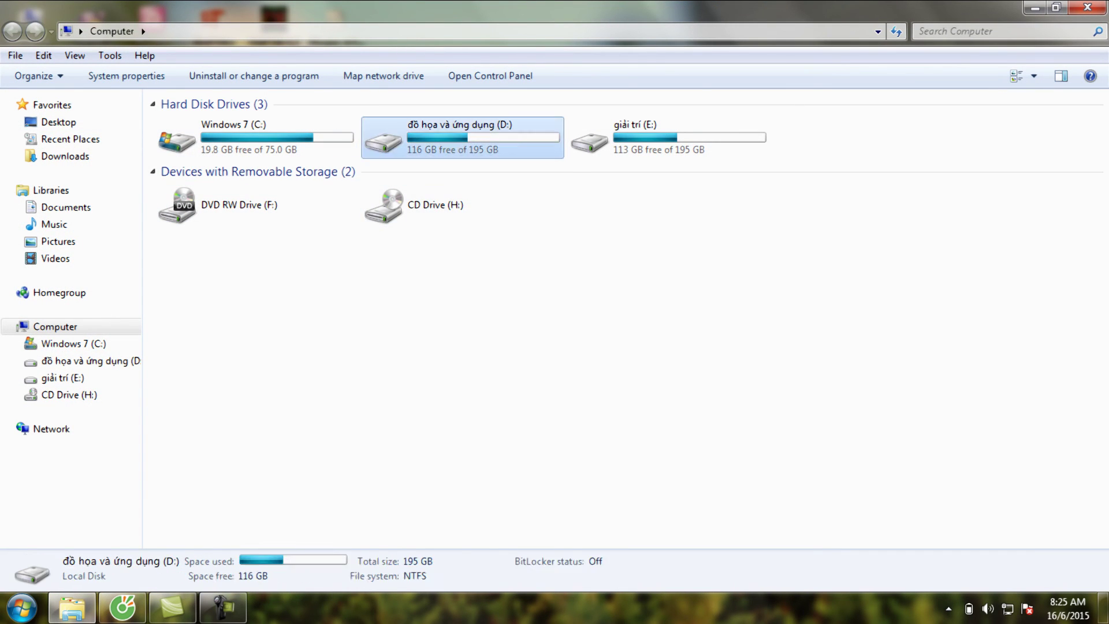
pyautogui.press('Return')
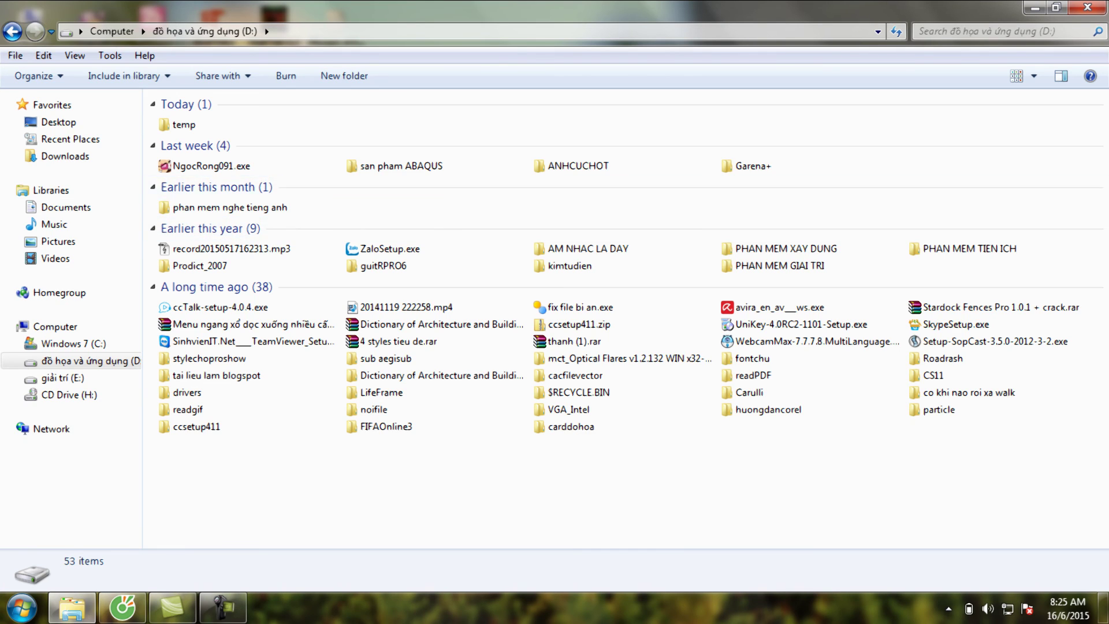
pyautogui.press('Return')
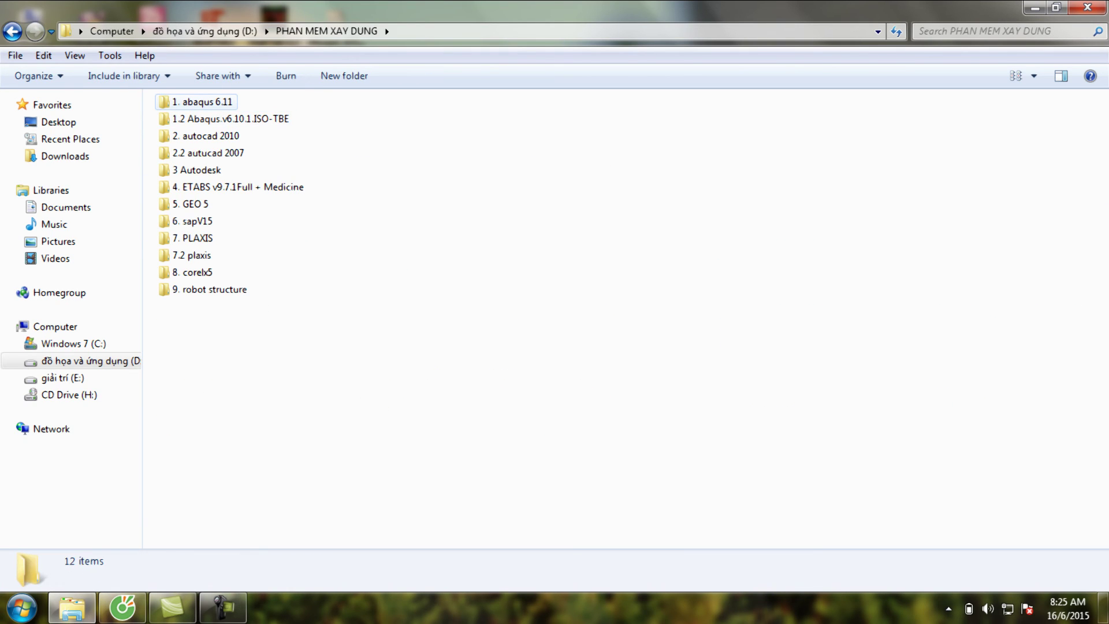
pyautogui.press('Down')
pyautogui.press('Return')
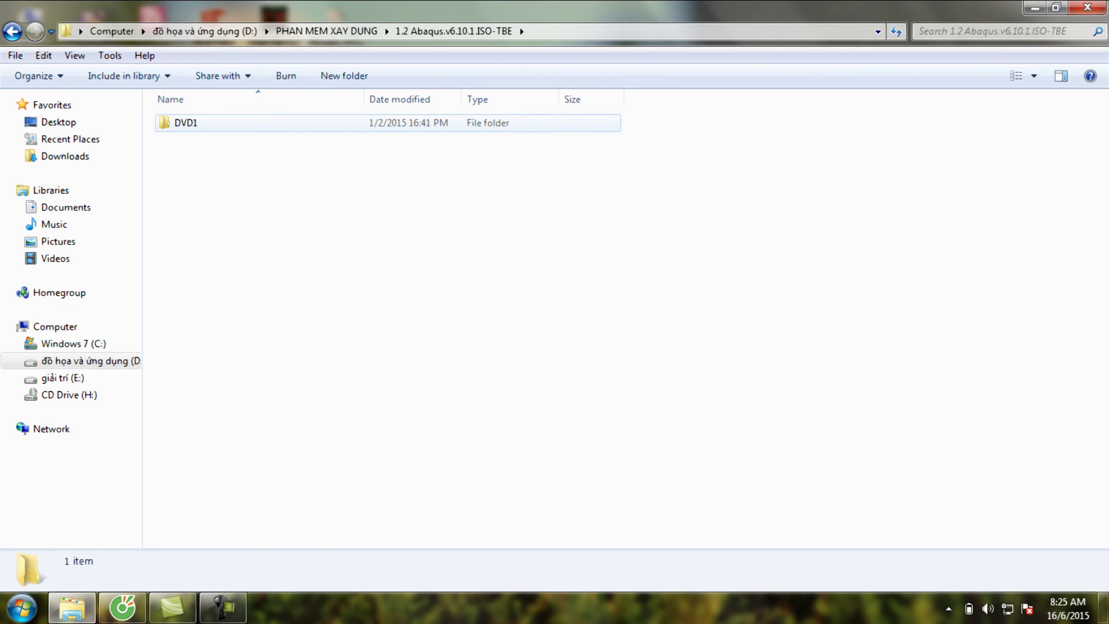
# - Go into DVD1\abq6101i and run setup.exe to launch the Abaqus installer
pyautogui.press('Return')
pyautogui.press('Down')
pyautogui.press('Return')
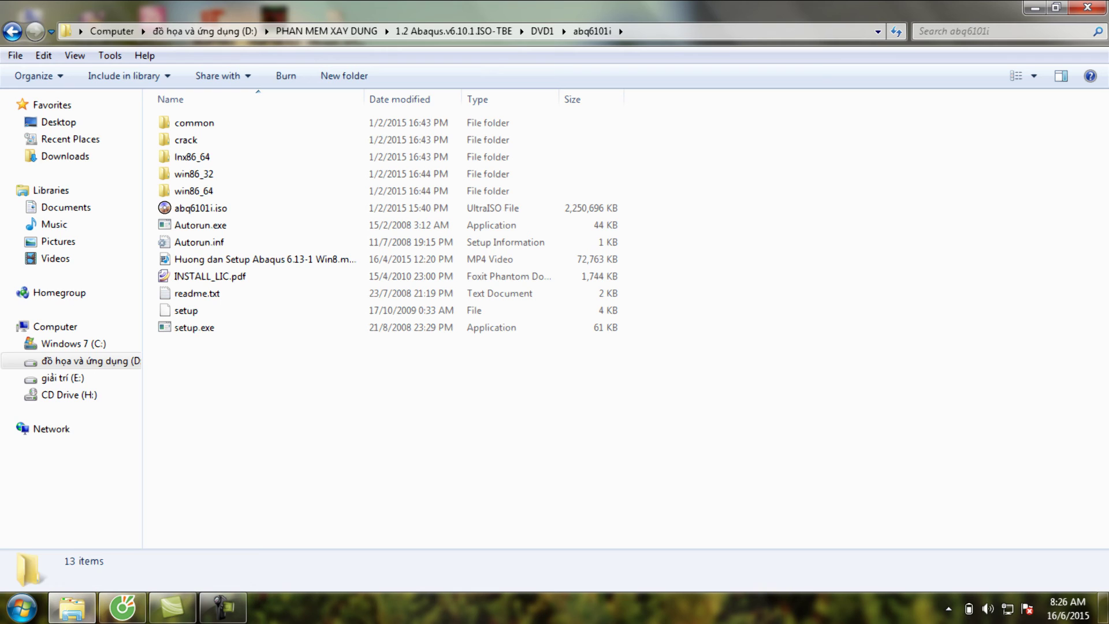
pyautogui.press('Down')
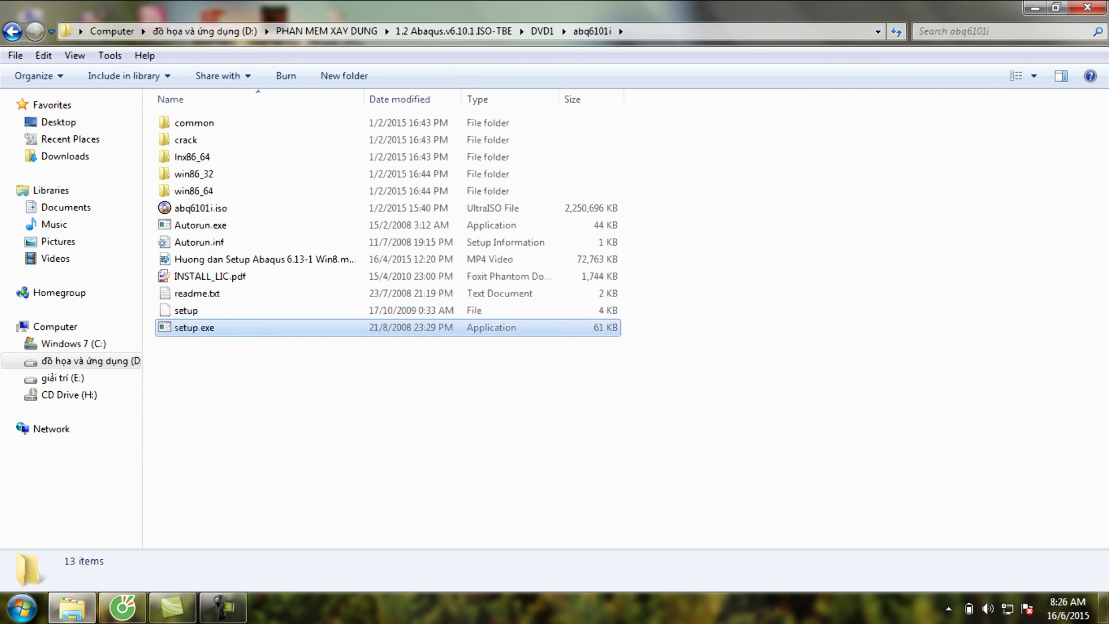
pyautogui.press('Return')
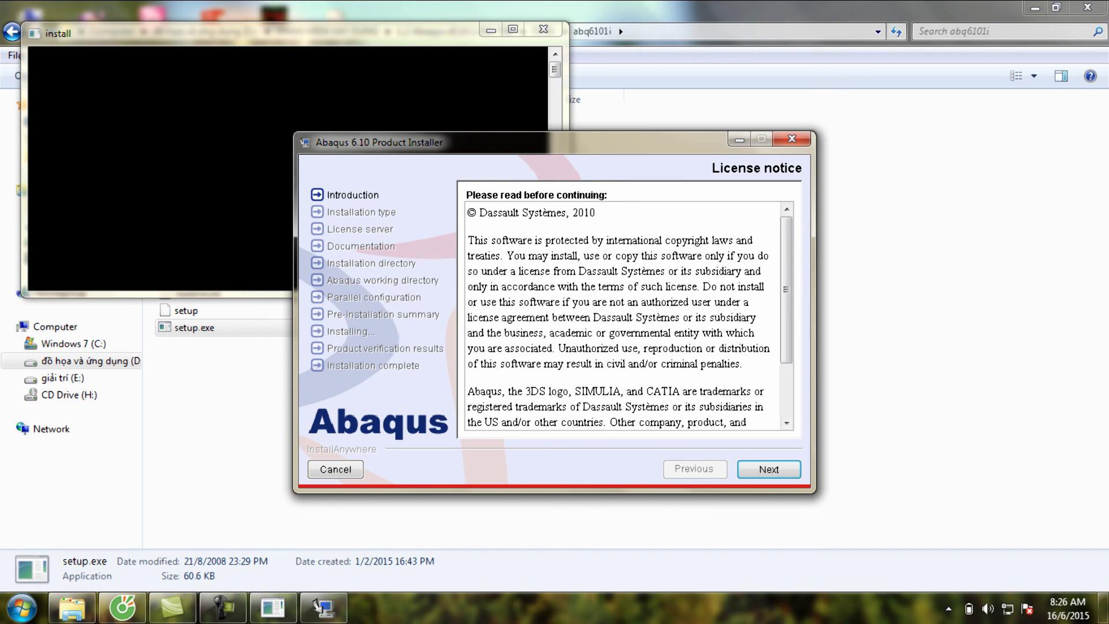
# - Pass the License notice, OK the Visual C++ runtime install, and Continue the IMPORTANT documentation dialog
pyautogui.press('Return')
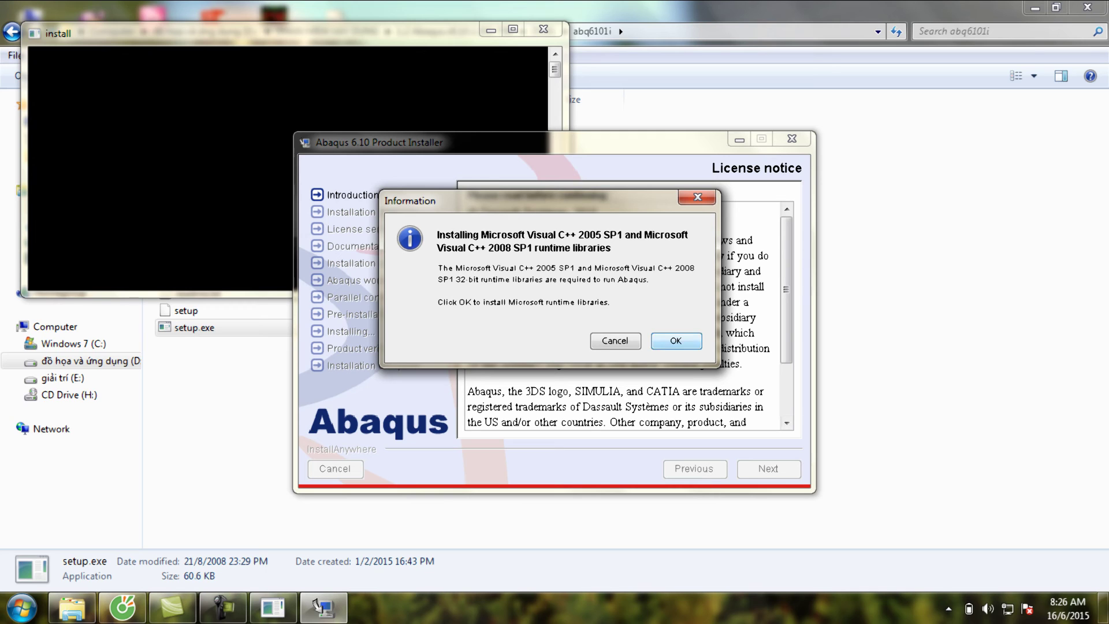
pyautogui.press('Return')
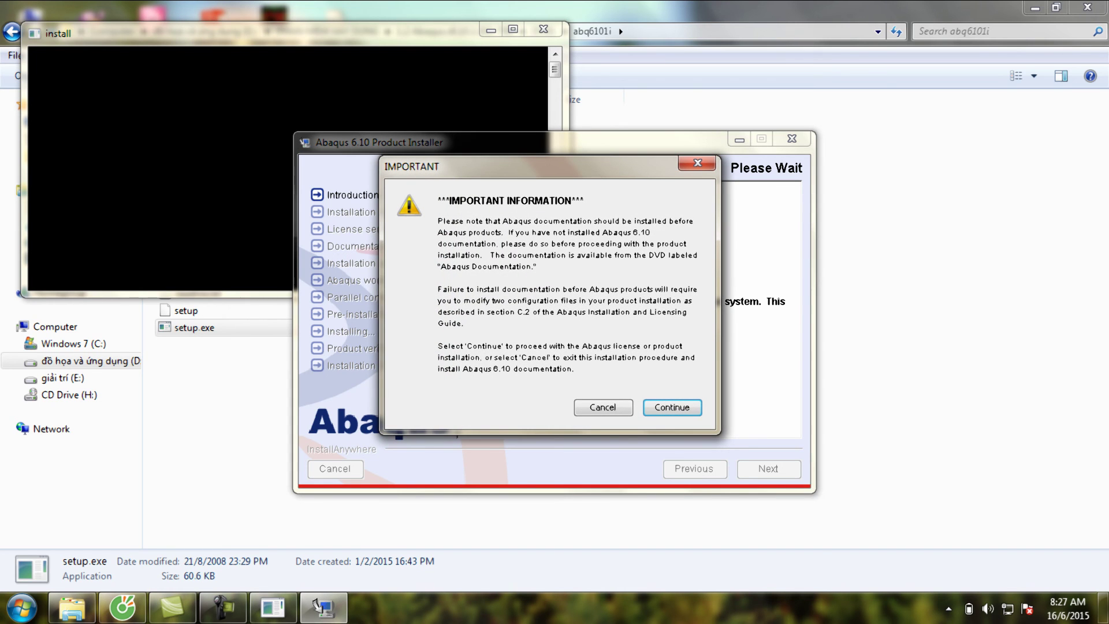
pyautogui.press('Return')
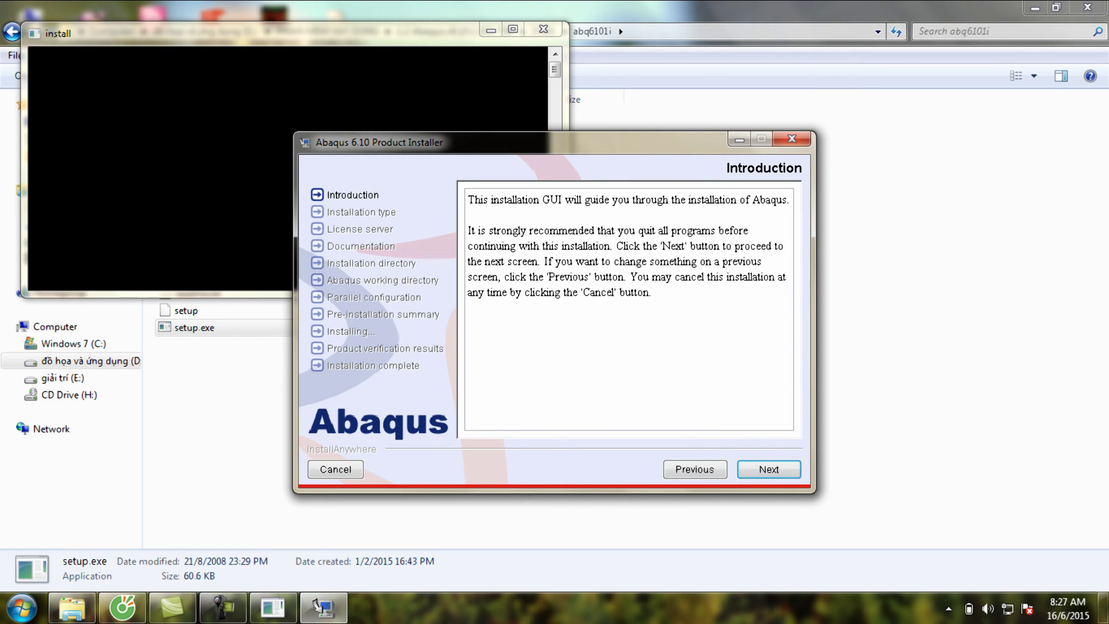
# - Pass Introduction and Installation help, start the License installation type, and minimize the popped-up browser
pyautogui.press('Return')
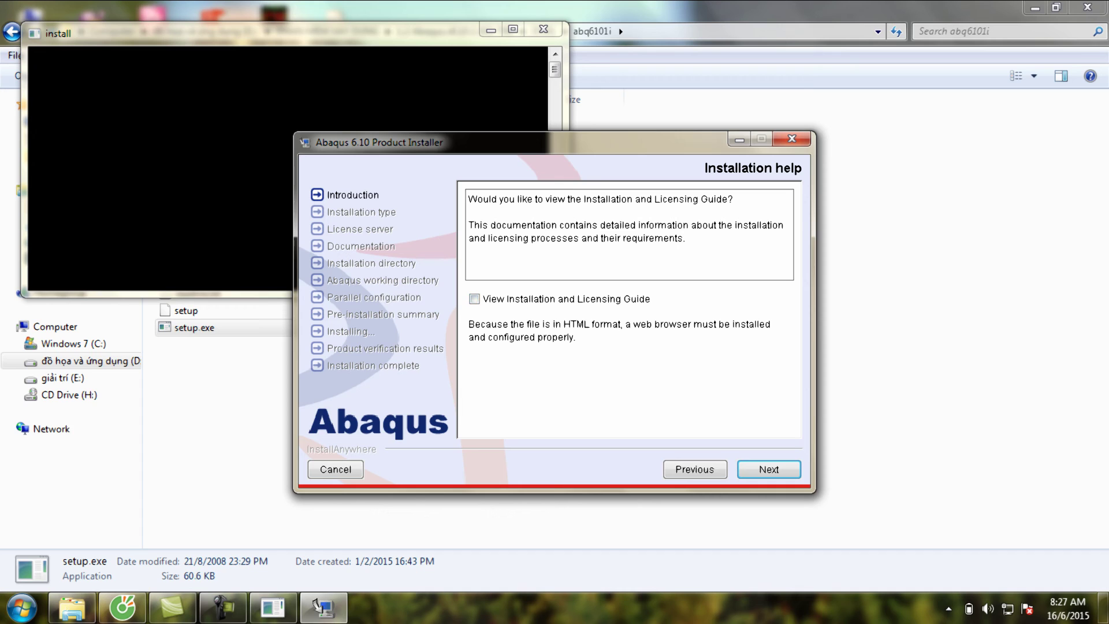
pyautogui.press('Return')
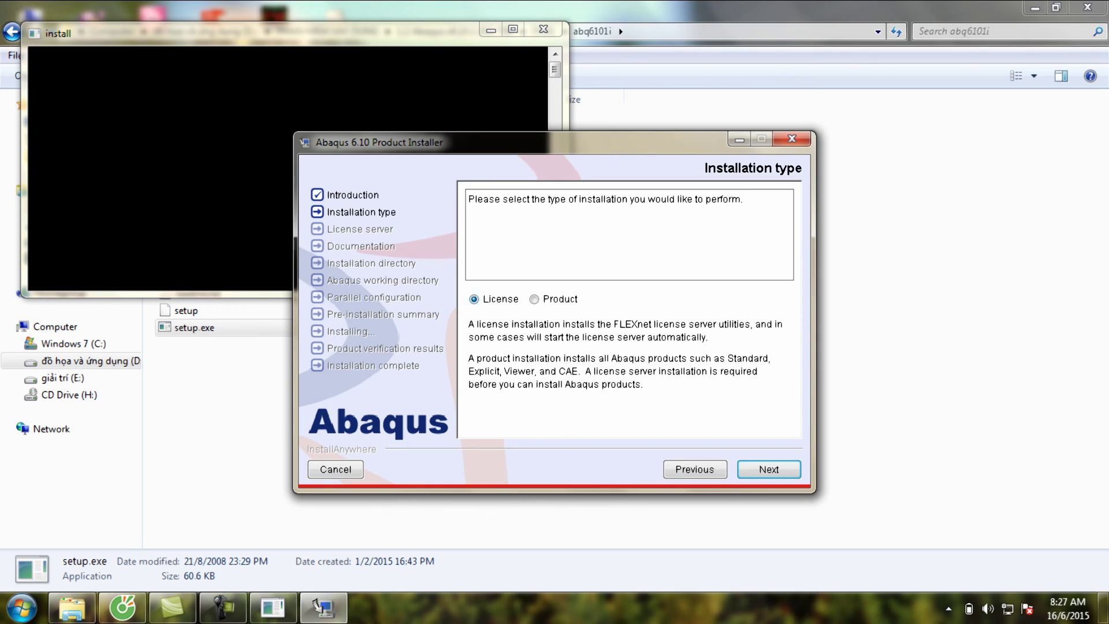
pyautogui.press('Return')
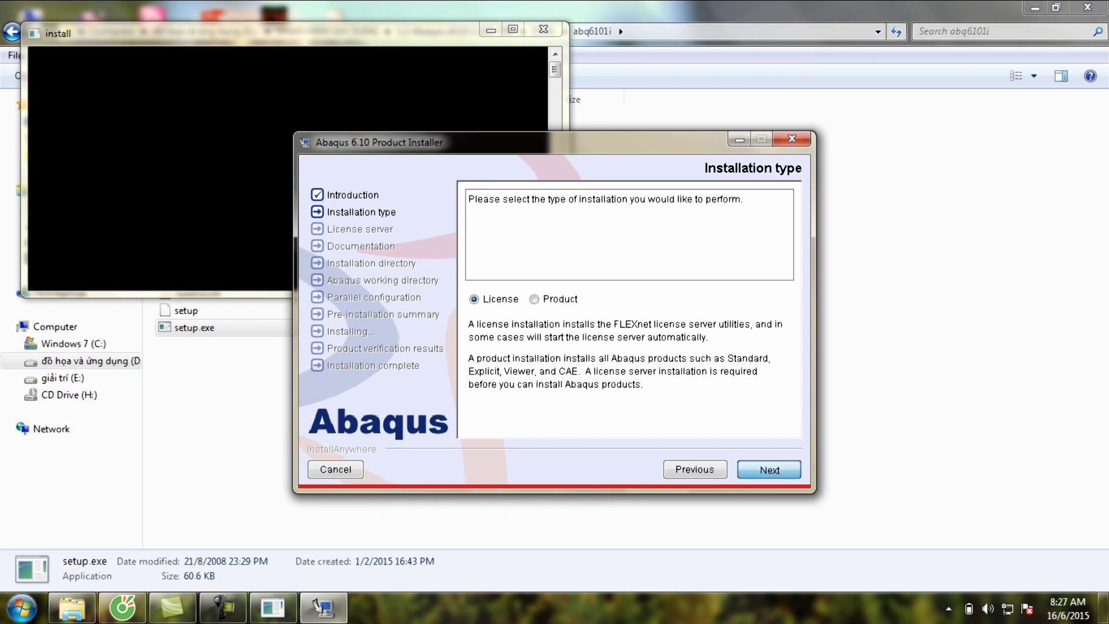
pyautogui.hotkey('alt', 'Tab')
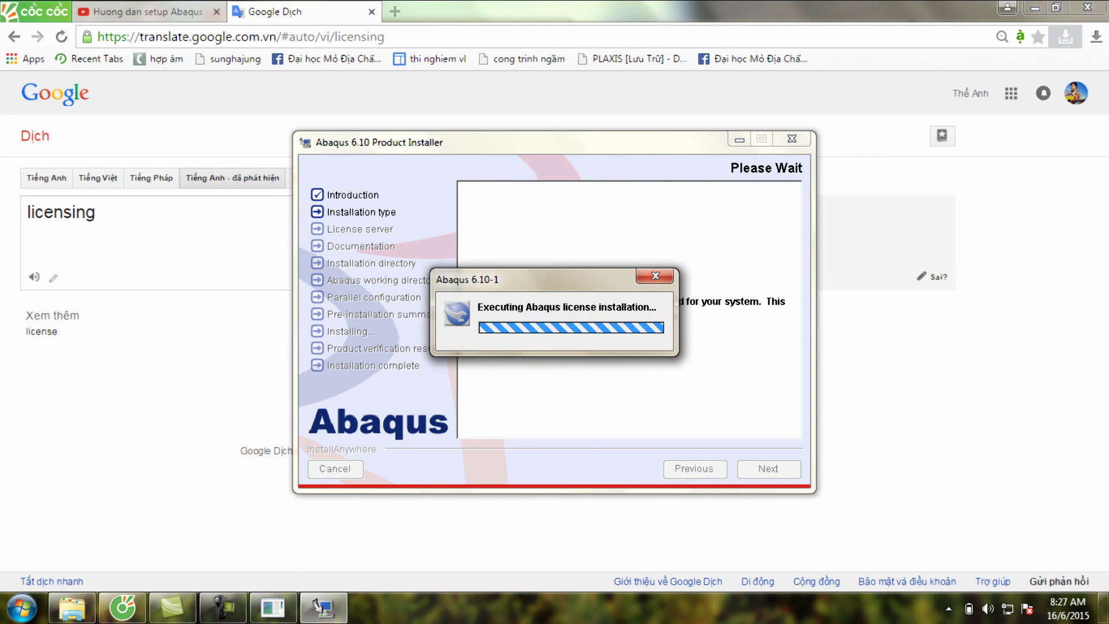
pyautogui.click(1035, 8)
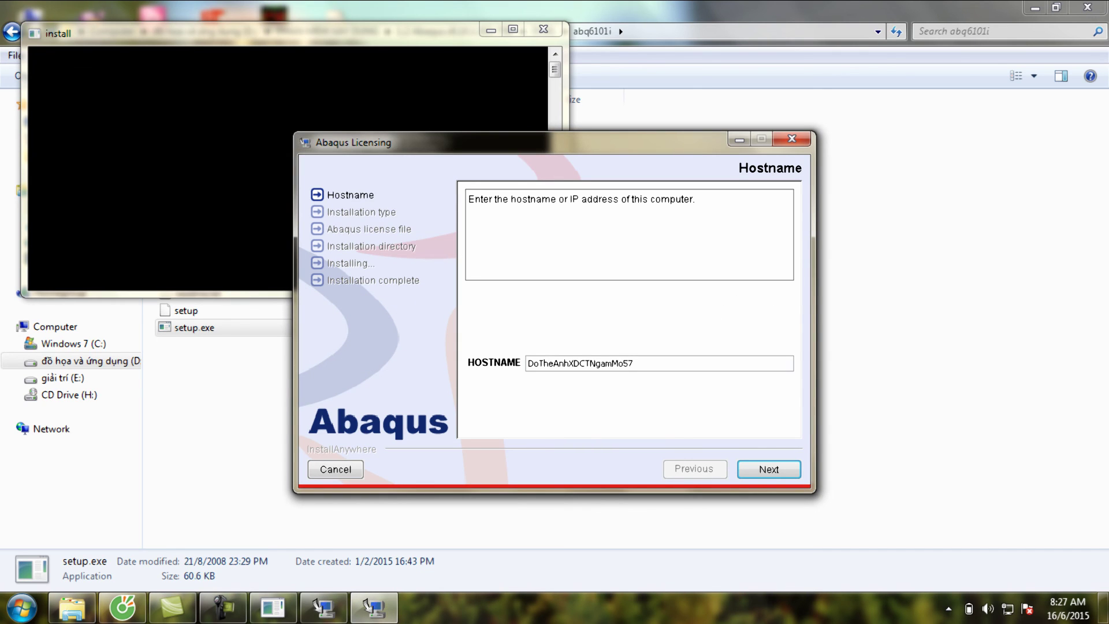
# - Check the computer name in System properties and accept the prefilled hostname
pyautogui.press('Tab')
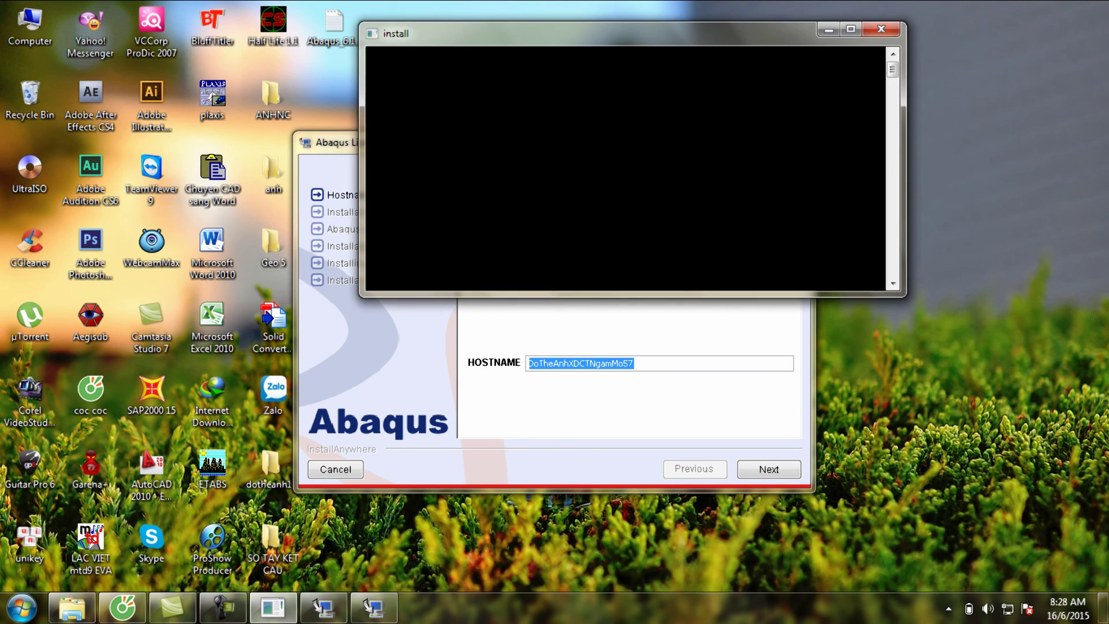
pyautogui.rightClick(31, 26)
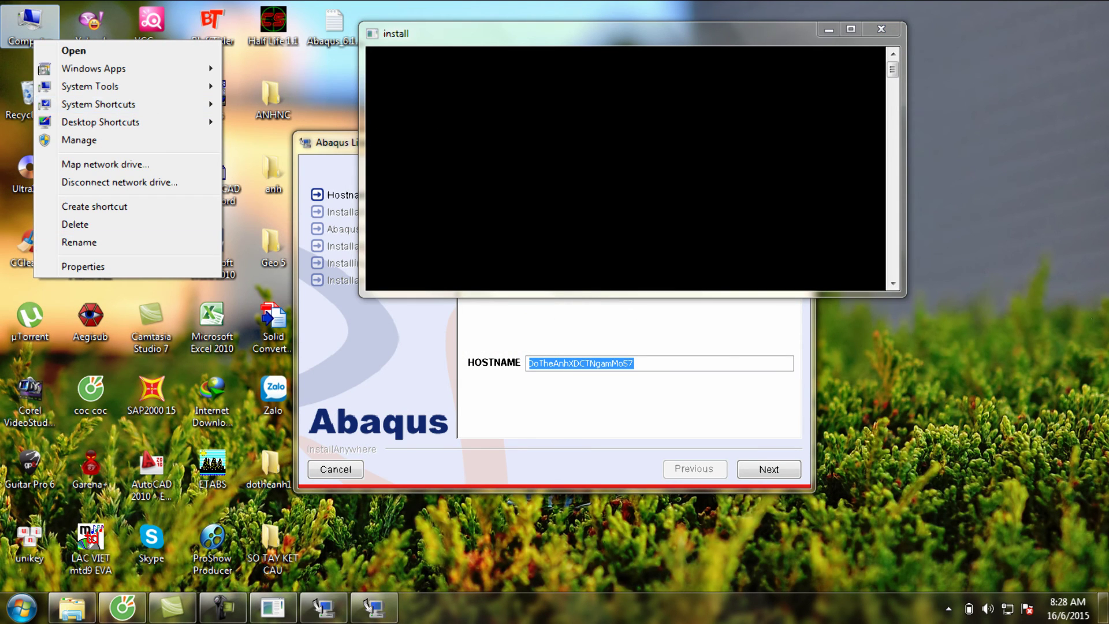
pyautogui.click(83, 266)
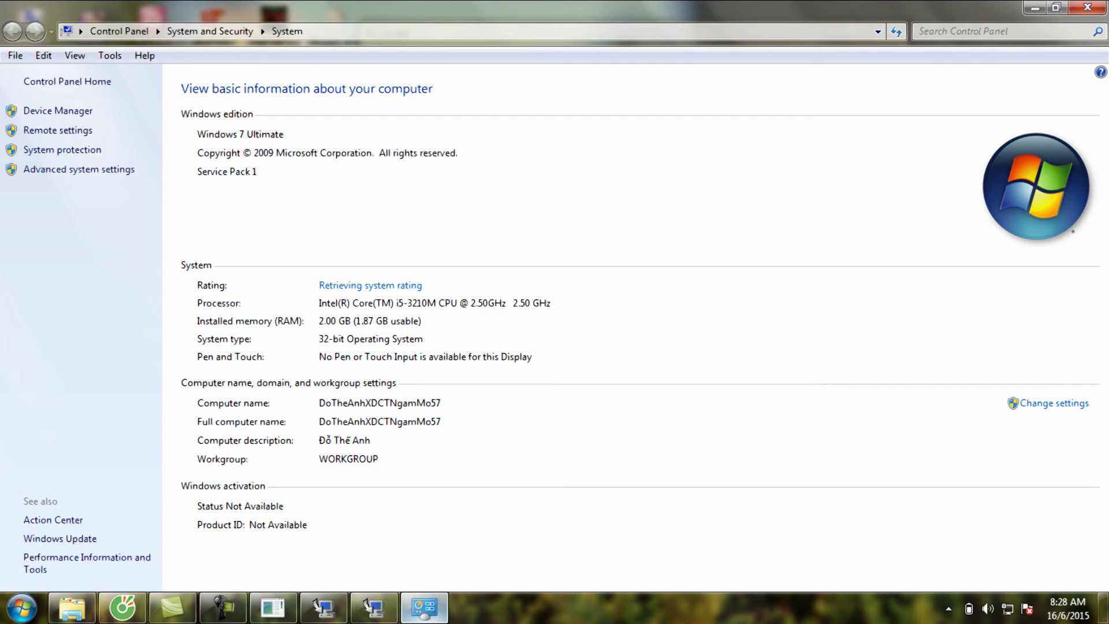
pyautogui.click(374, 607)
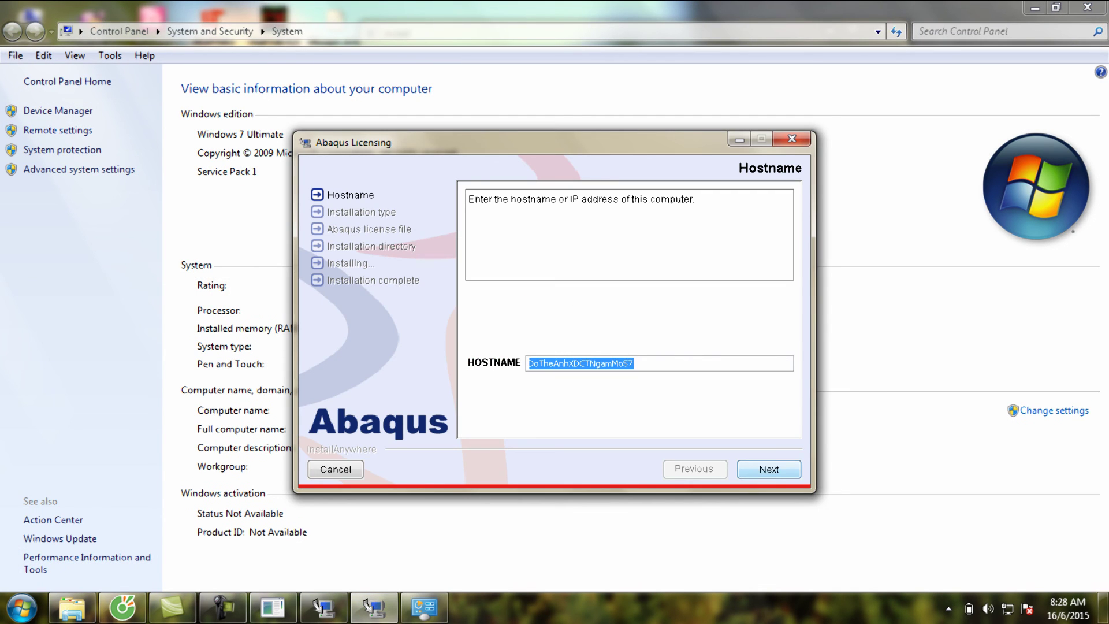
pyautogui.press('Return')
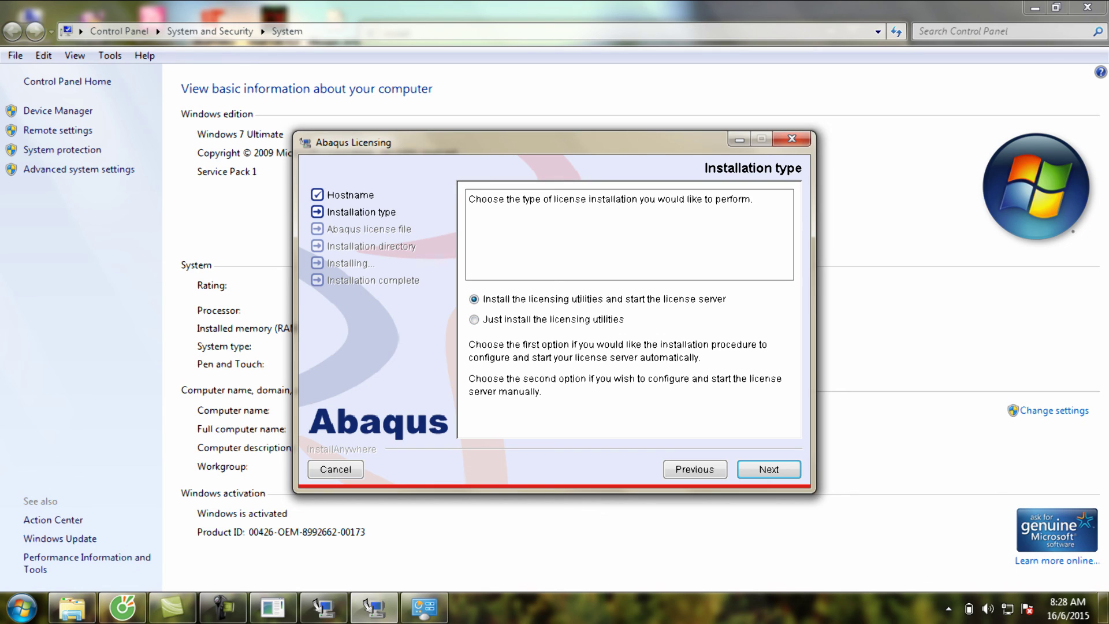
# - Choose to install utilities and start the license server, select the license path, and minimize the dialogs
pyautogui.press('Return')
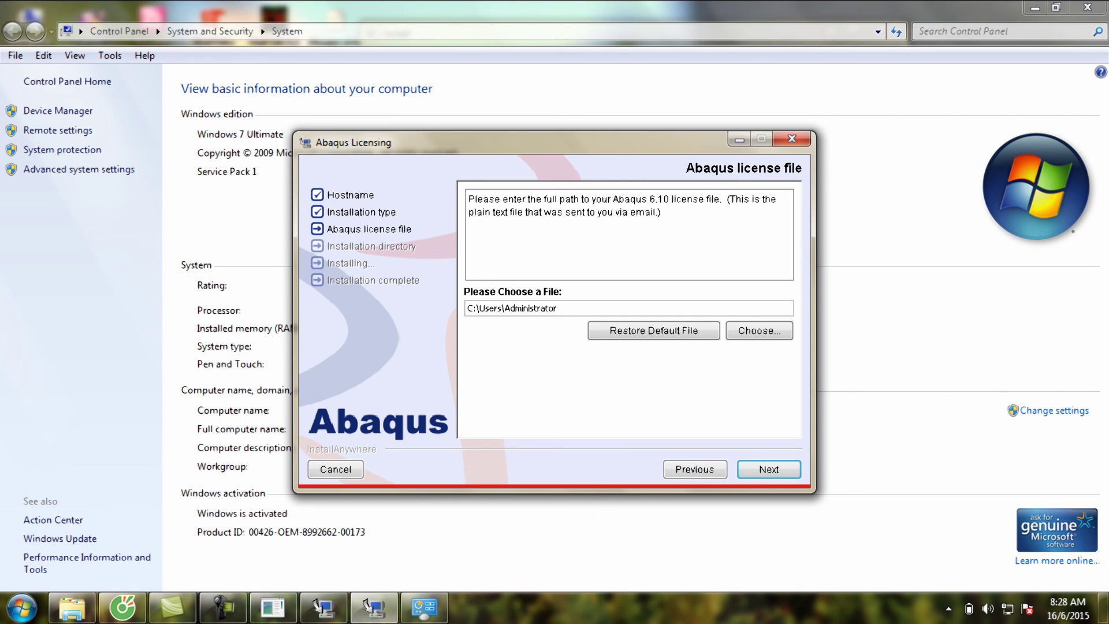
pyautogui.moveTo(558, 307); pyautogui.dragTo(467, 308)
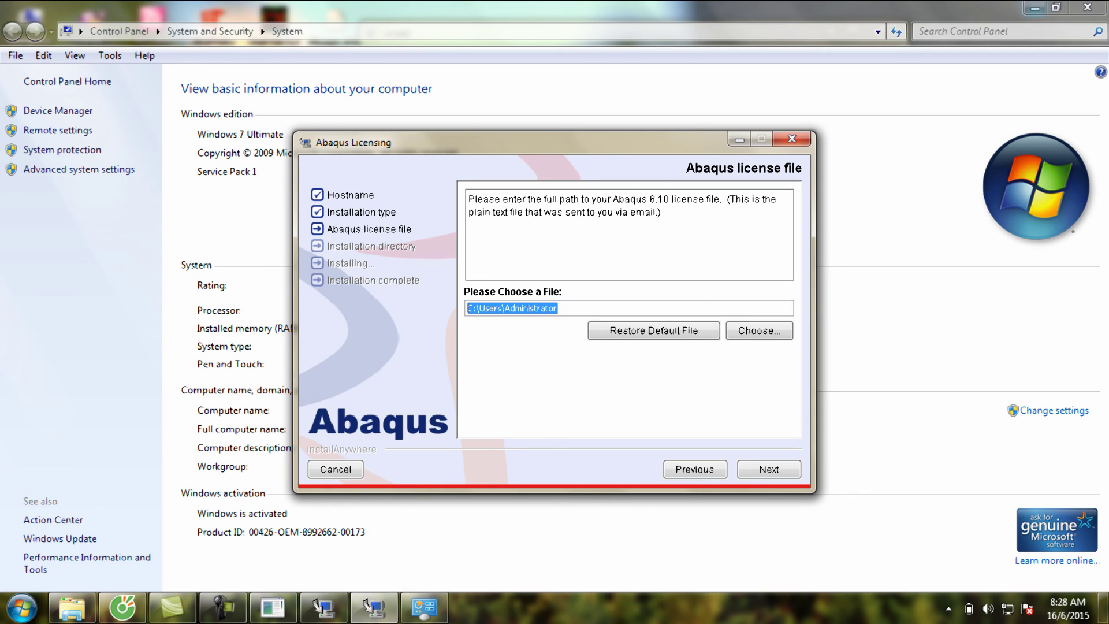
pyautogui.click(739, 140)
pyautogui.click(1035, 7)
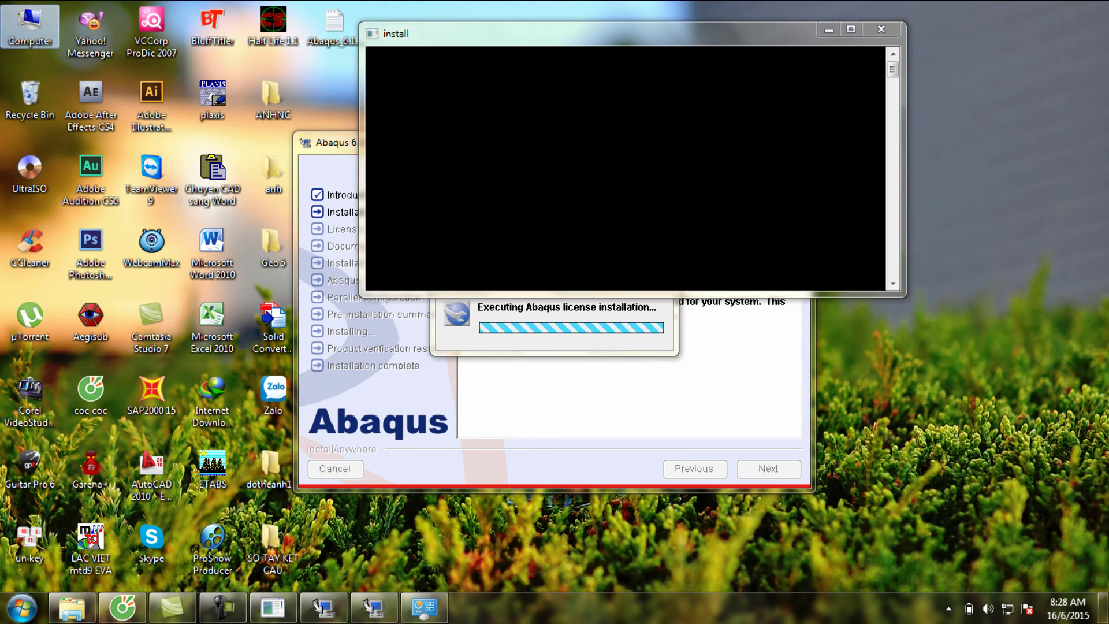
# - Open C:\Program Files from the Computer window
pyautogui.doubleClick(29, 26)
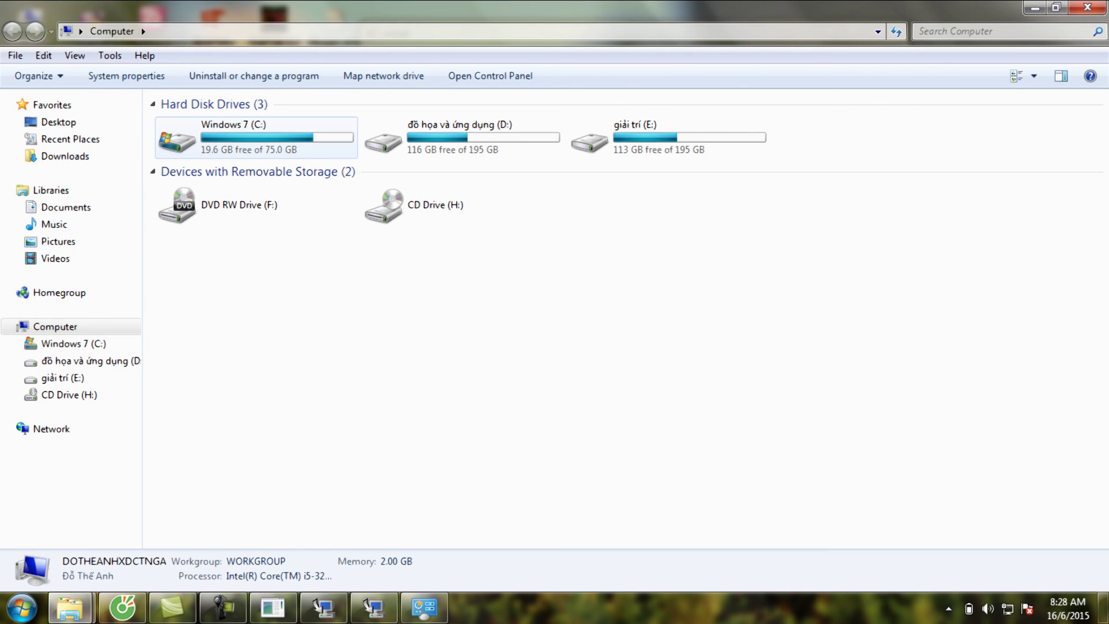
pyautogui.doubleClick(176, 139)
pyautogui.doubleClick(193, 221)
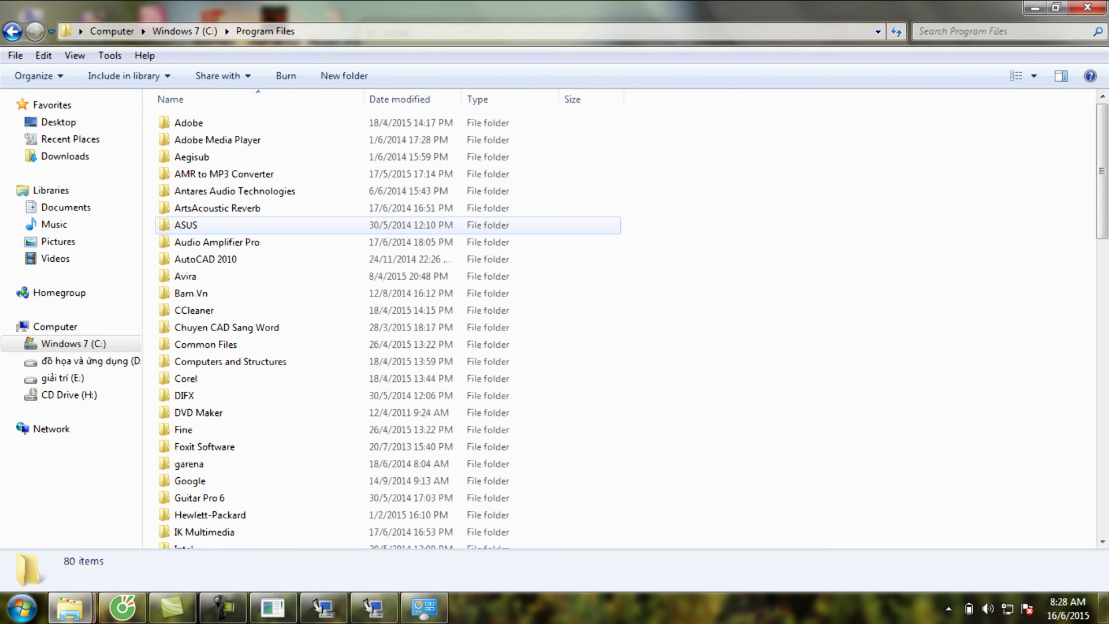
# - Create a new folder named 'License Abaqus' in Program Files and open it
pyautogui.rightClick(635, 303)
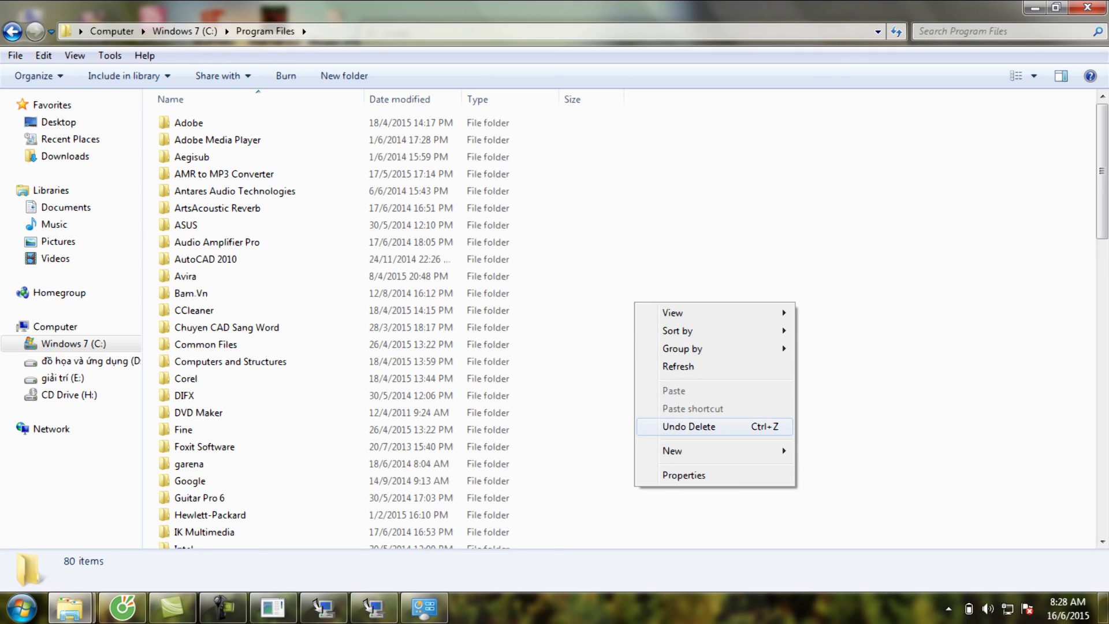
pyautogui.moveTo(671, 450)
pyautogui.click(820, 247)
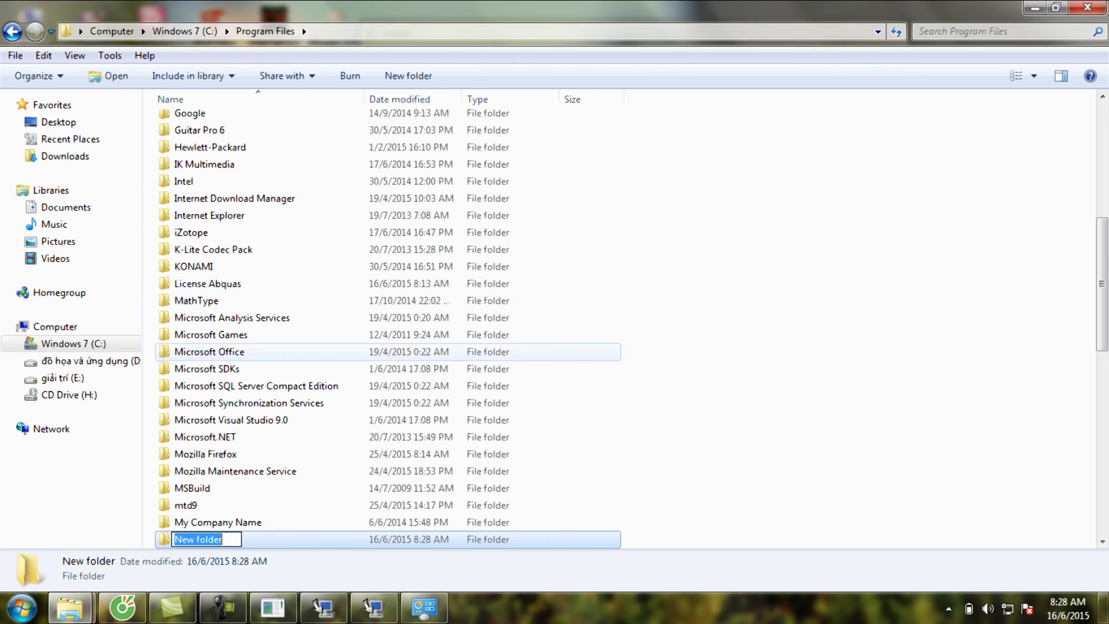
pyautogui.press('BackSpace')
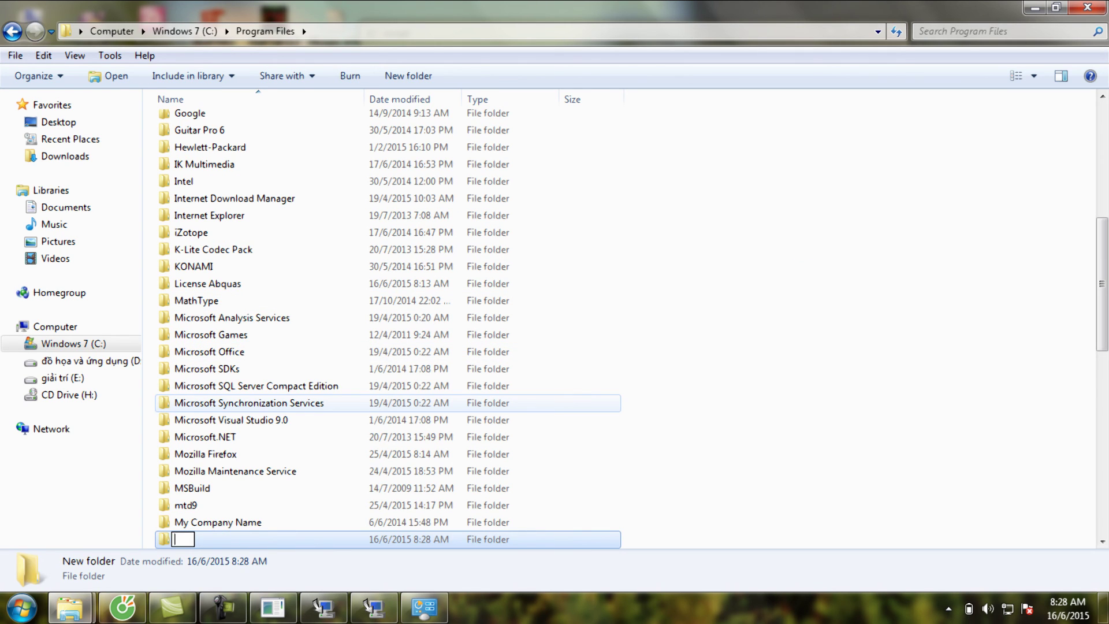
pyautogui.write('License ')
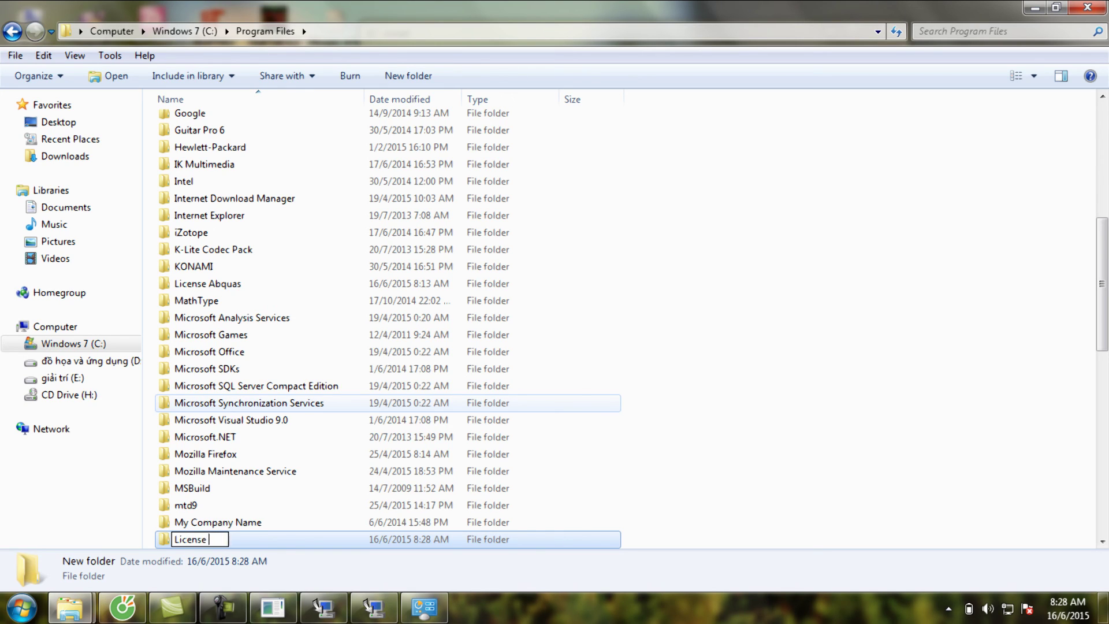
pyautogui.write('Abaqus')
pyautogui.press('Return')
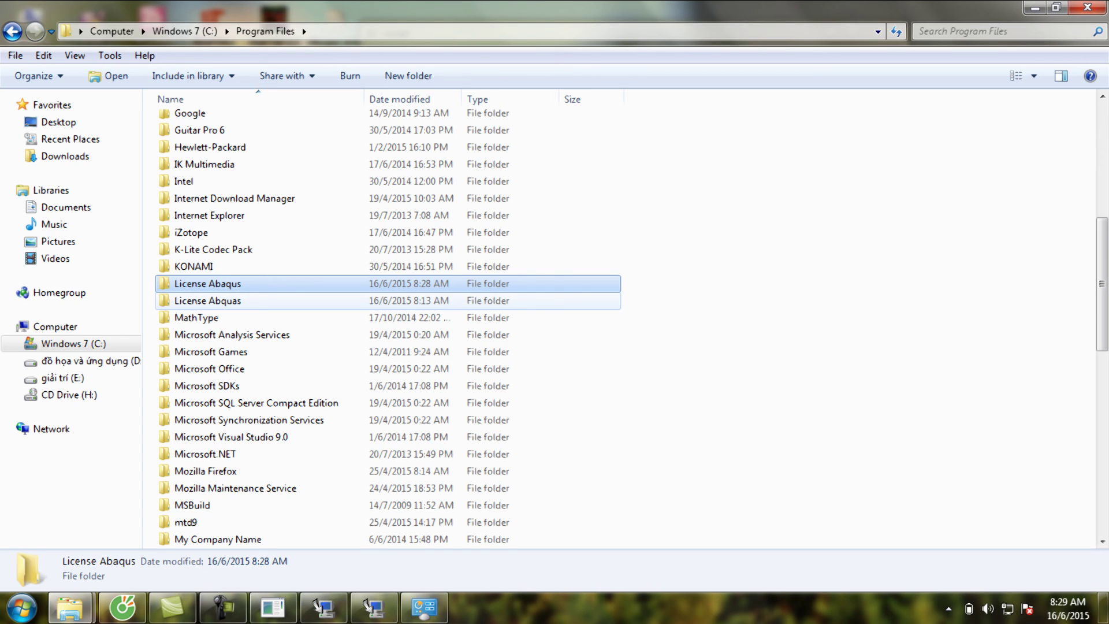
pyautogui.press('Return')
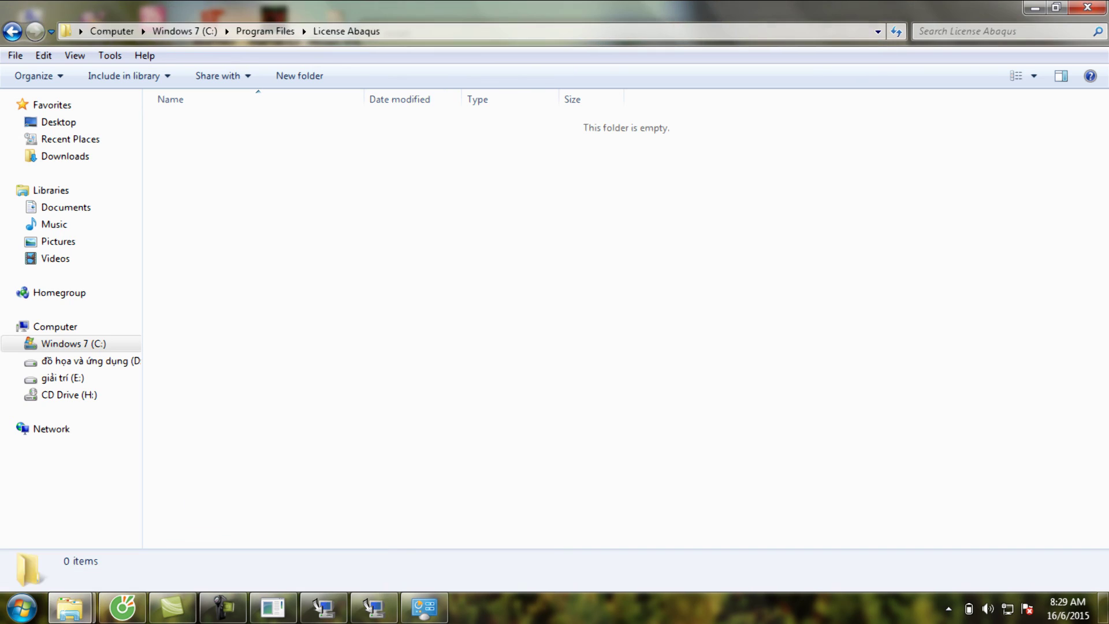
# - Copy abq6101.dat from the crack folder in abq6101i
pyautogui.moveTo(70, 608)
pyautogui.click(104, 525)
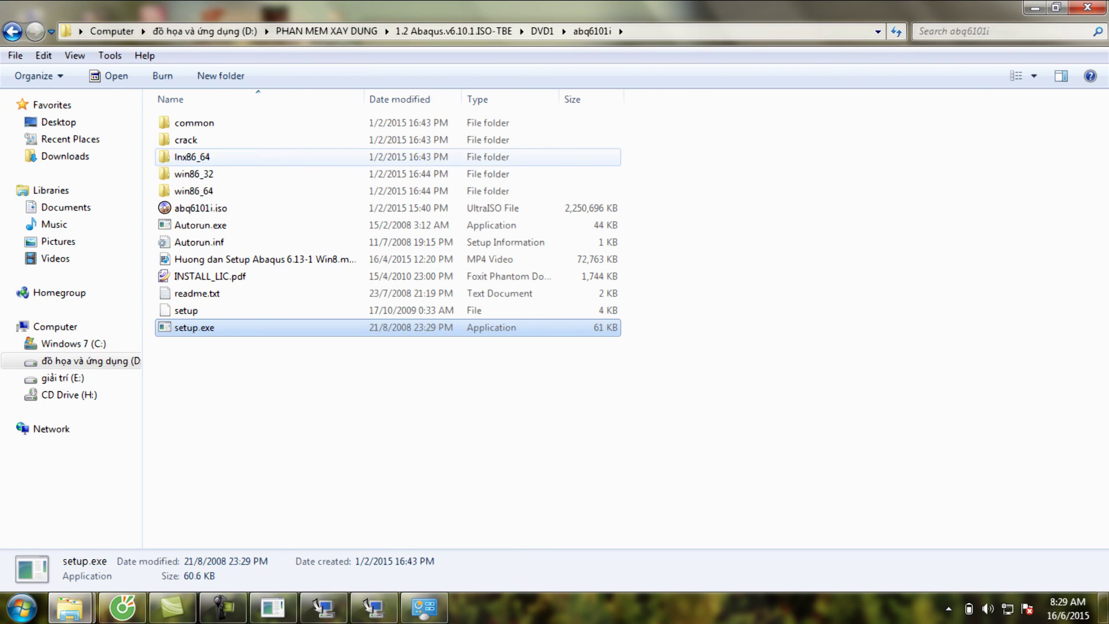
pyautogui.doubleClick(186, 140)
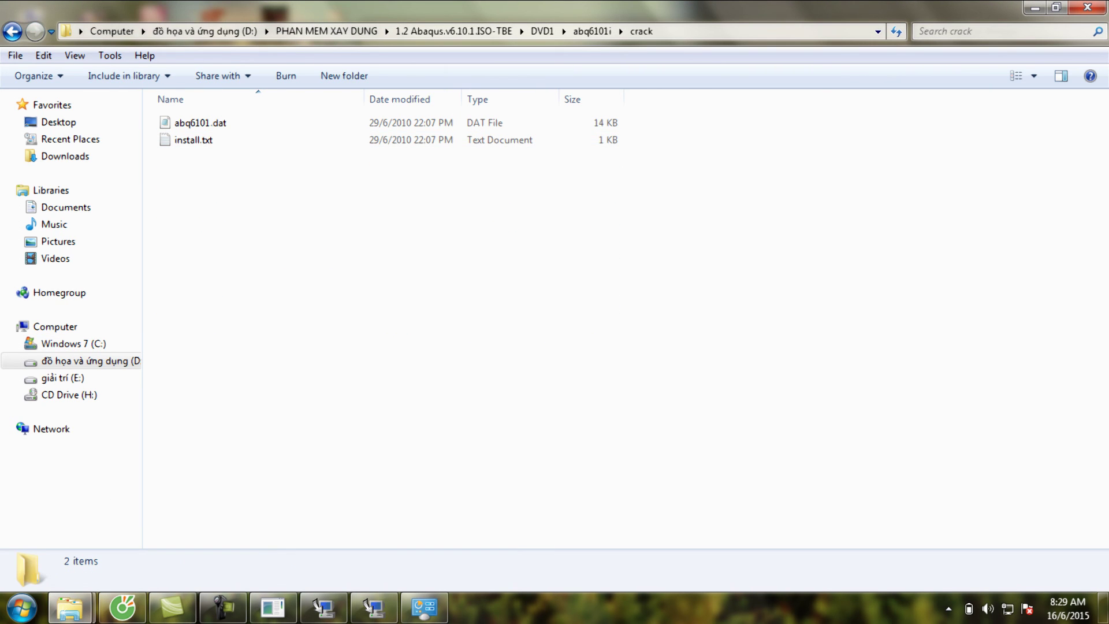
pyautogui.click(201, 122)
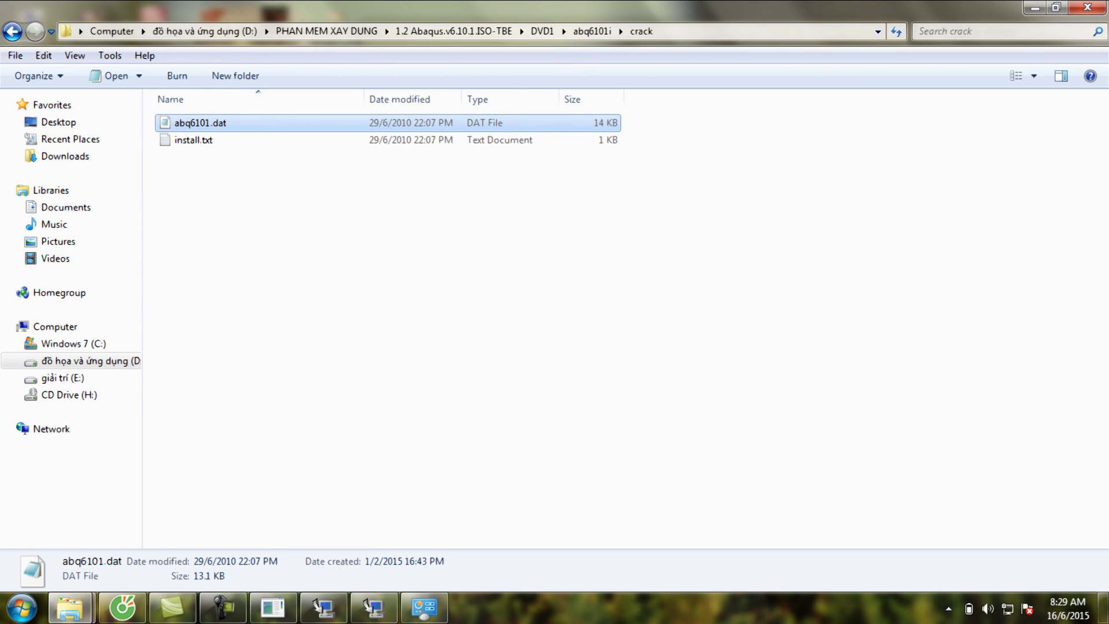
pyautogui.rightClick(266, 124)
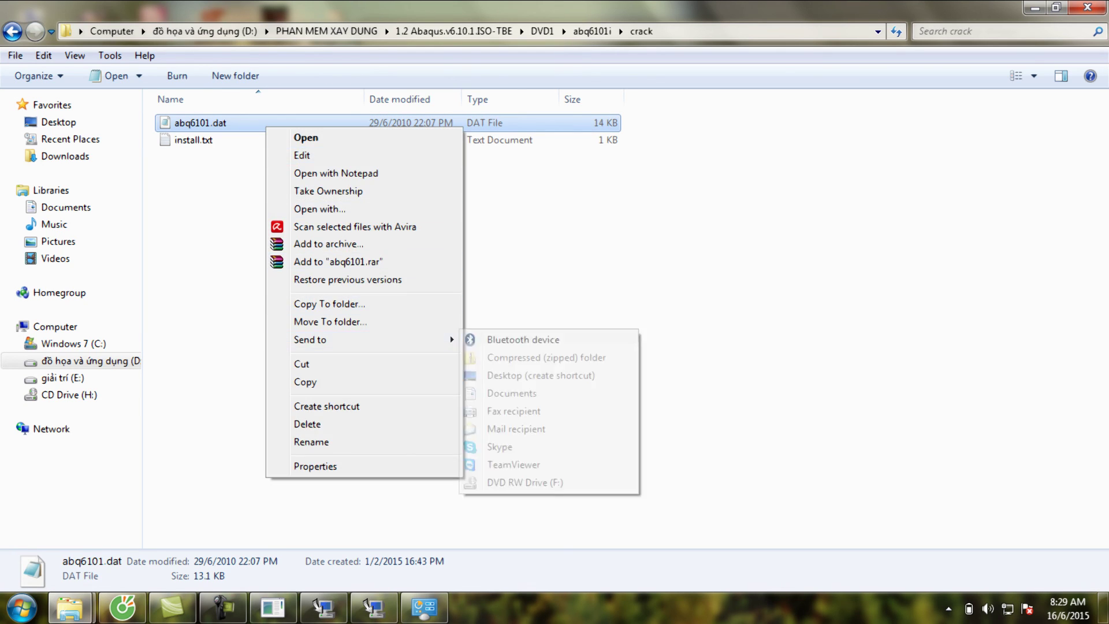
pyautogui.click(306, 381)
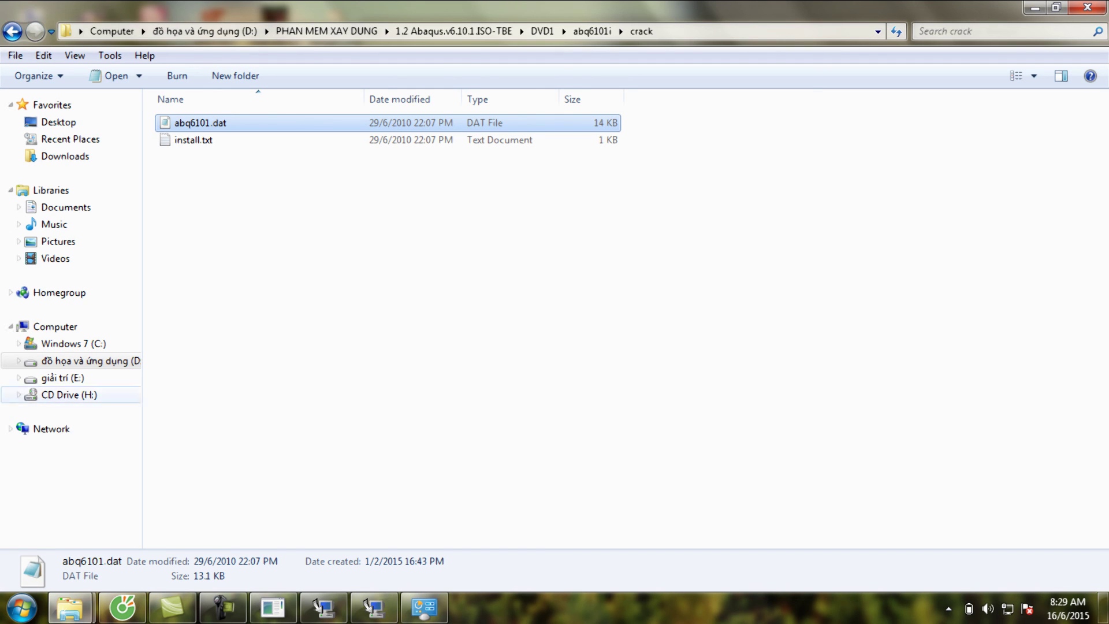
# - Paste abq6101.dat into C:\Program Files\License Abaqus and open it as text
pyautogui.click(73, 343)
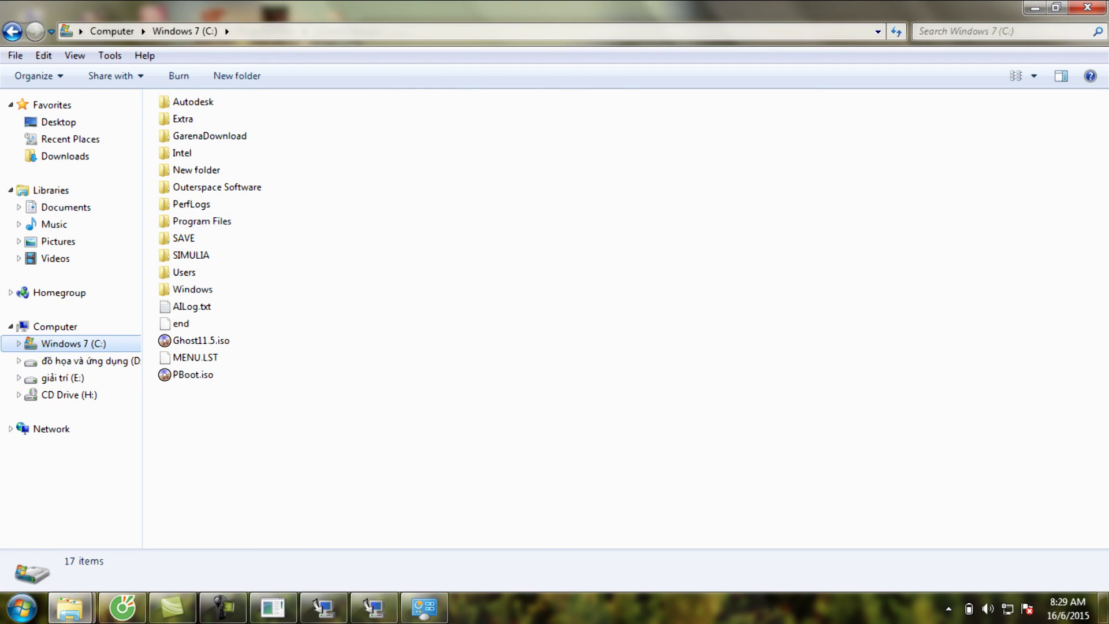
pyautogui.doubleClick(202, 220)
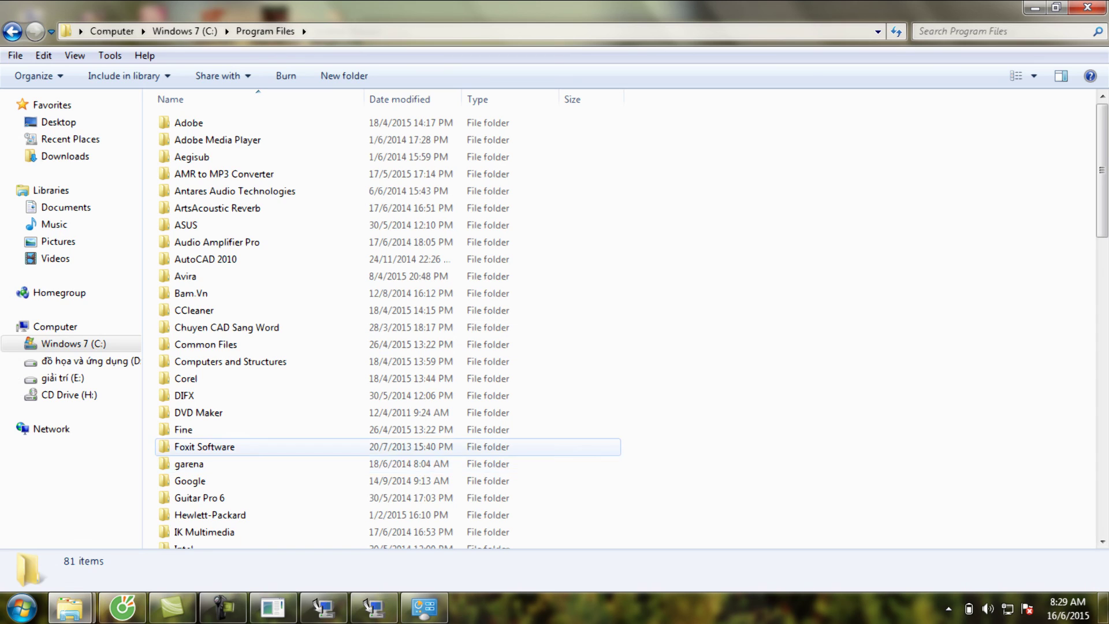
pyautogui.scroll(-5, 260, 437)
pyautogui.doubleClick(206, 403)
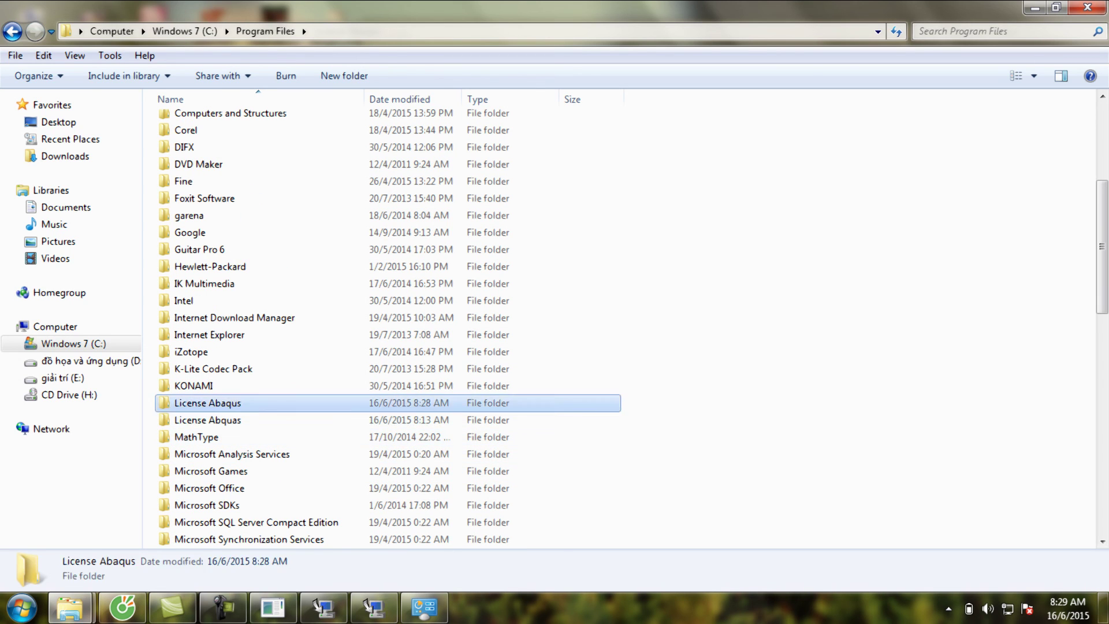
pyautogui.rightClick(360, 266)
pyautogui.moveTo(404, 293)
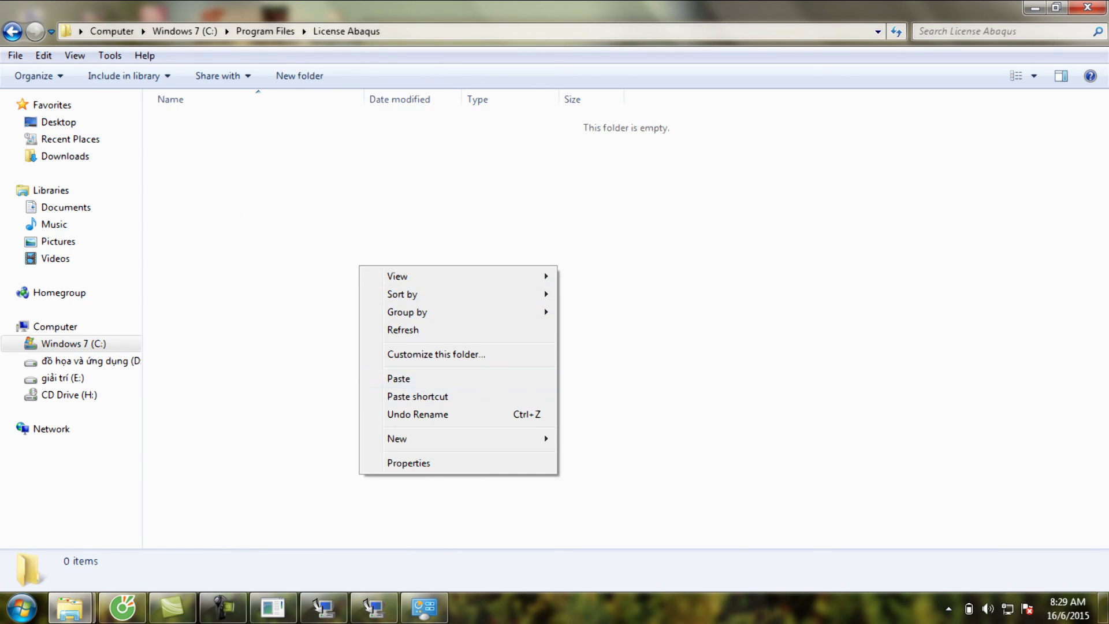
pyautogui.click(398, 379)
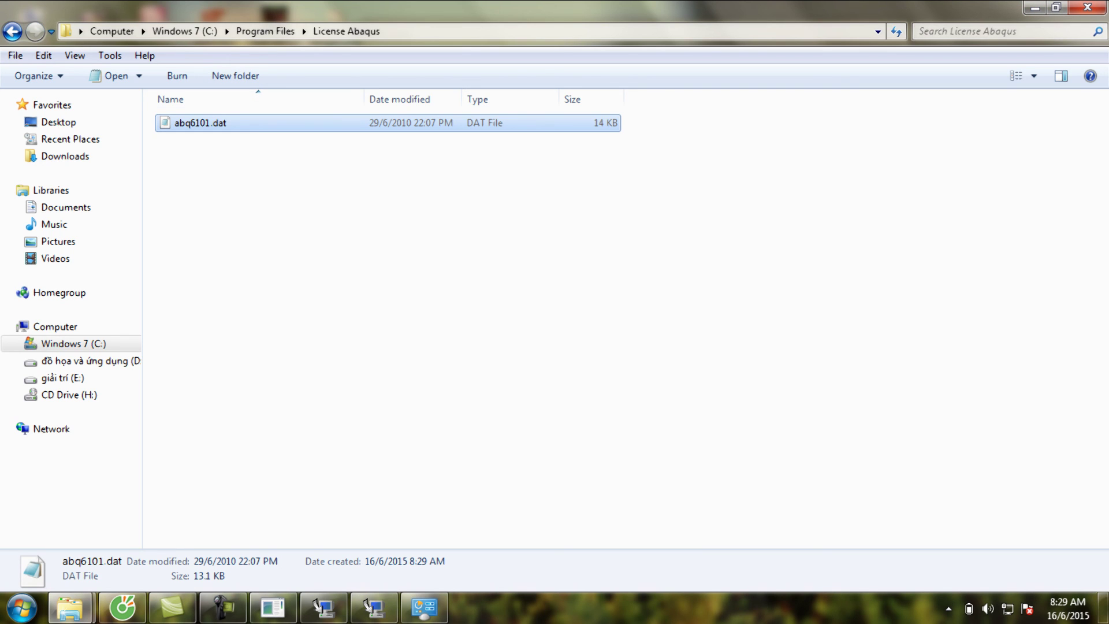
pyautogui.press('Return')
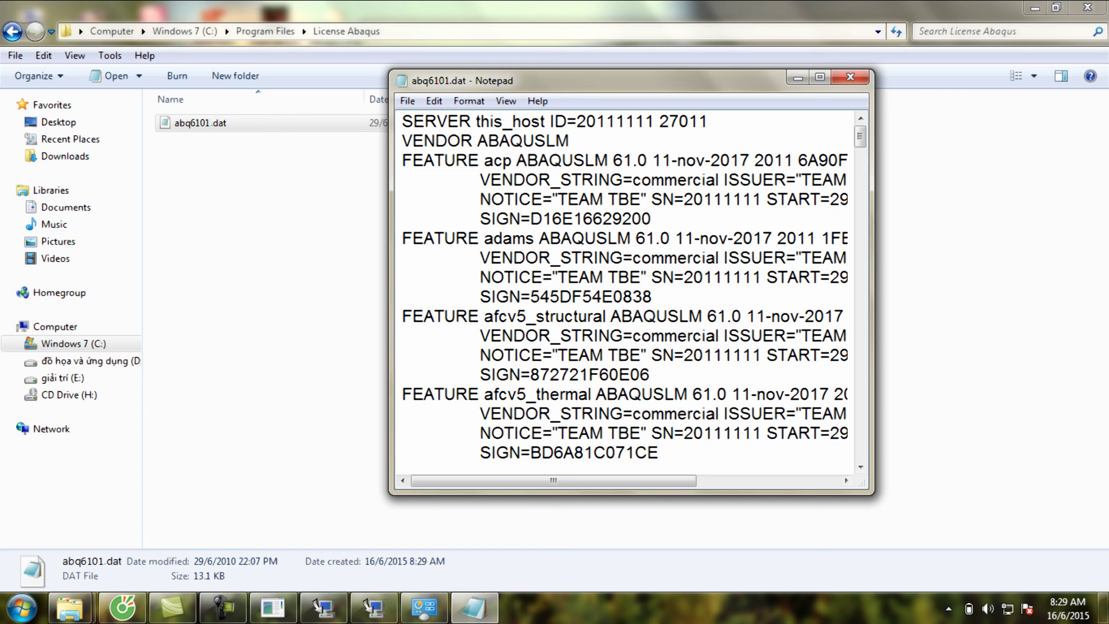
# - Replace this_host on the SERVER line with the full computer name from System, then close and save abq6101.dat
pyautogui.click(425, 607)
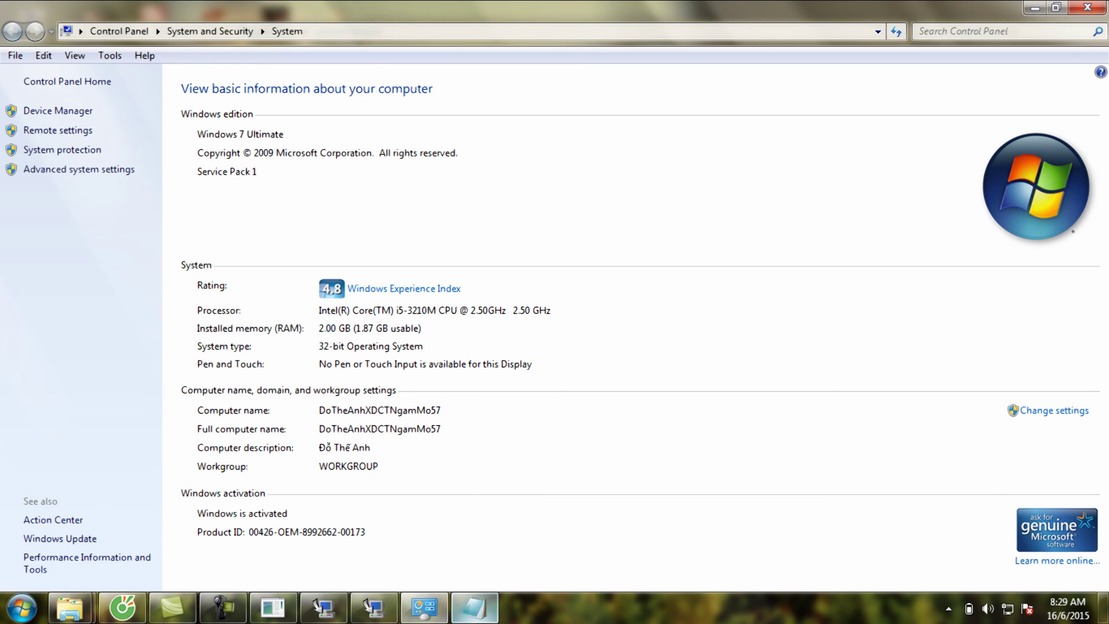
pyautogui.click(474, 607)
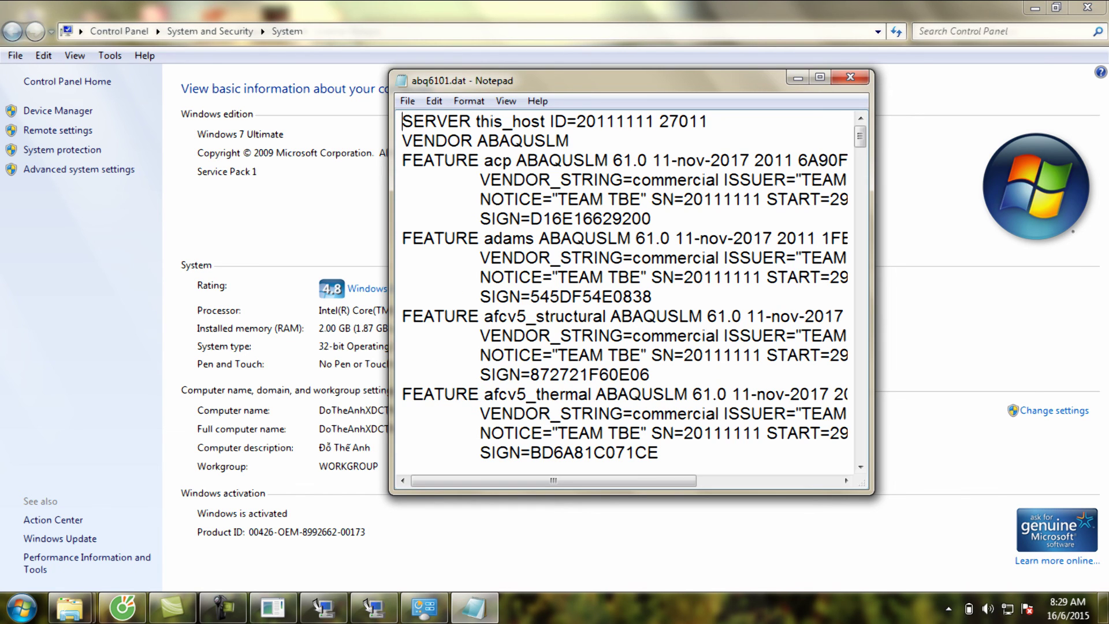
pyautogui.moveTo(545, 121); pyautogui.dragTo(476, 122)
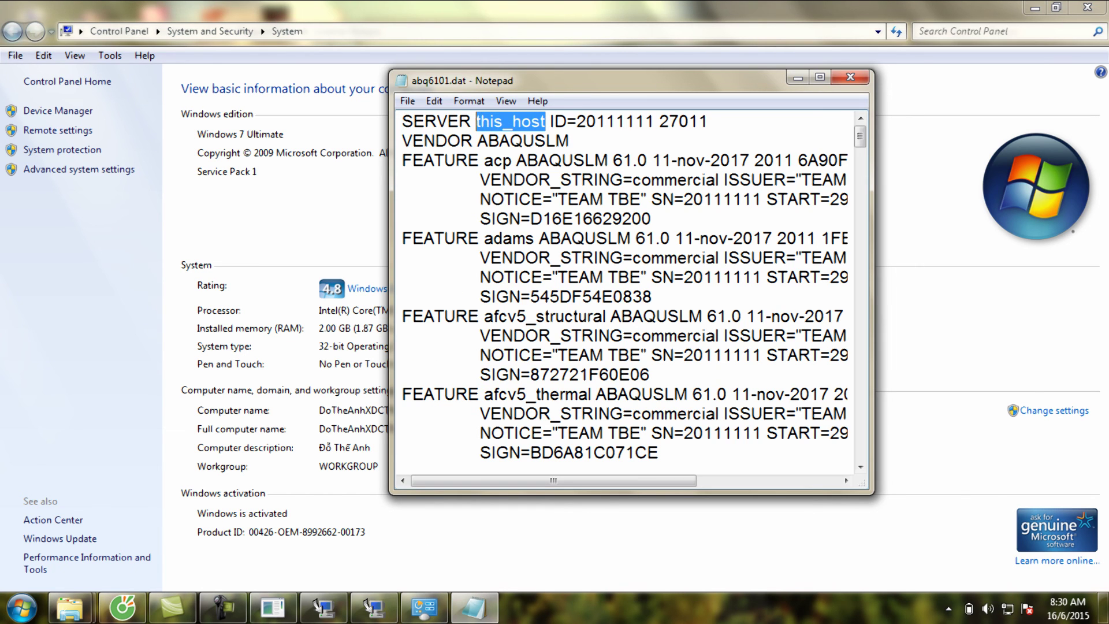
pyautogui.press('BackSpace')
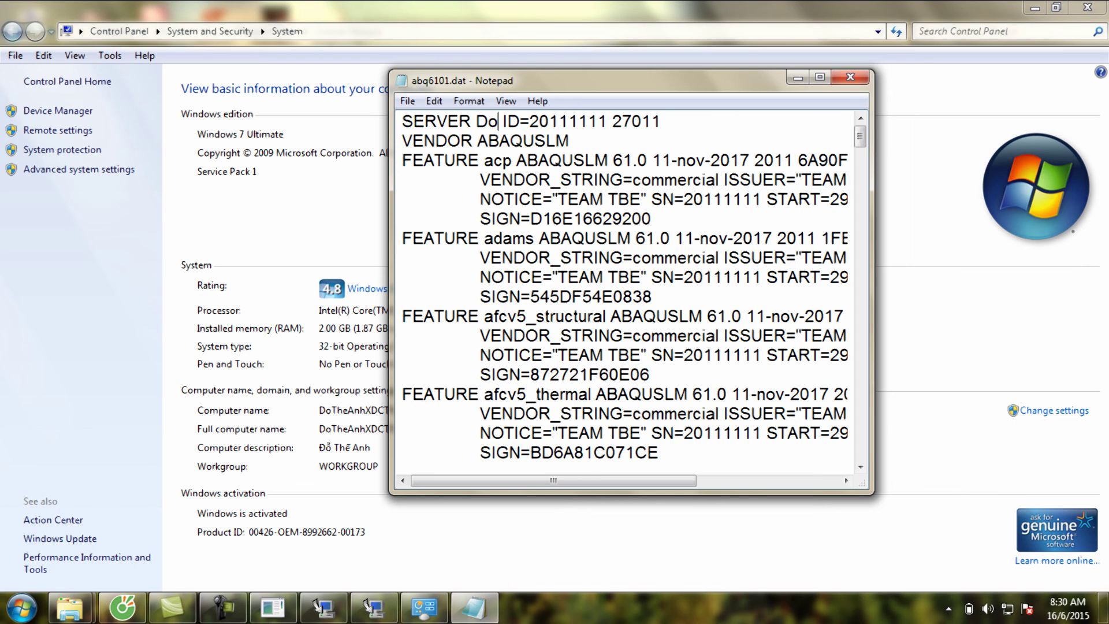
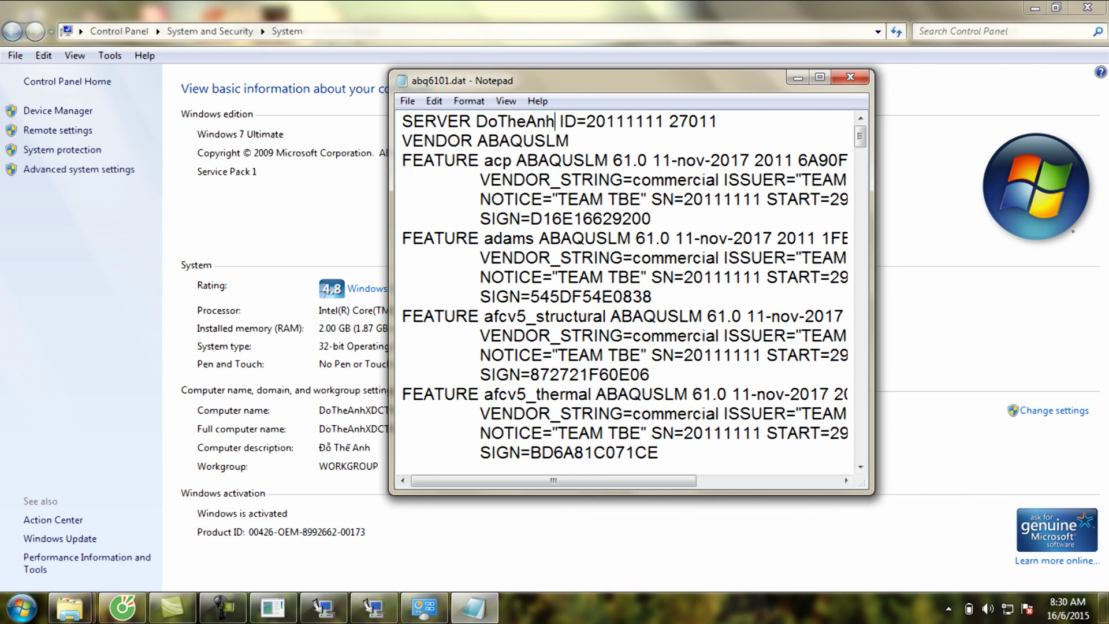
pyautogui.moveTo(578, 80); pyautogui.dragTo(779, 100)
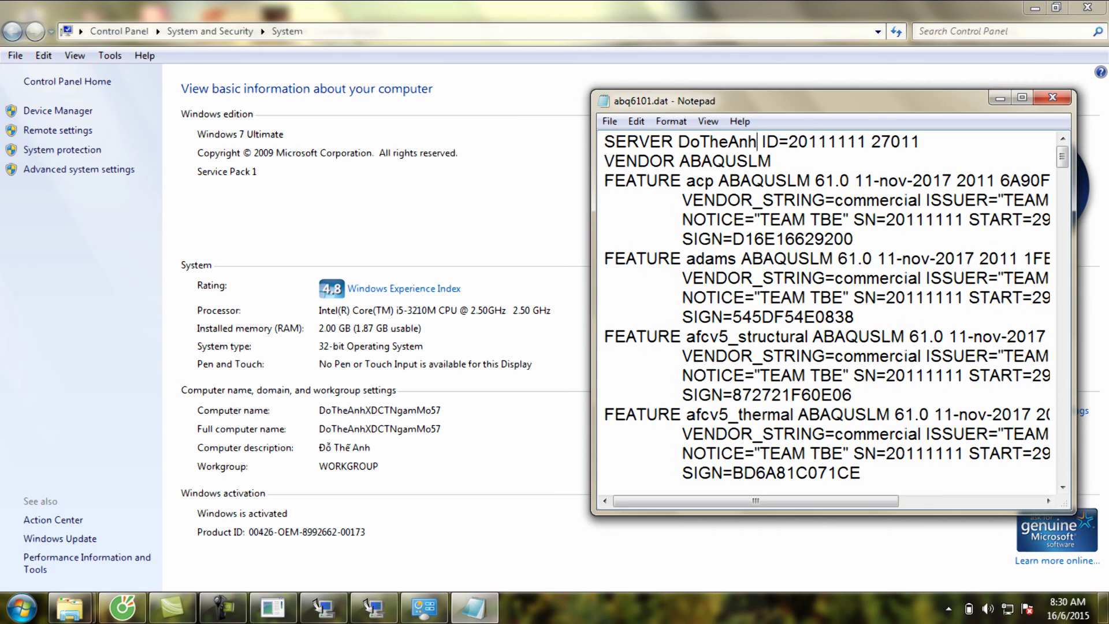
pyautogui.write('XDCT')
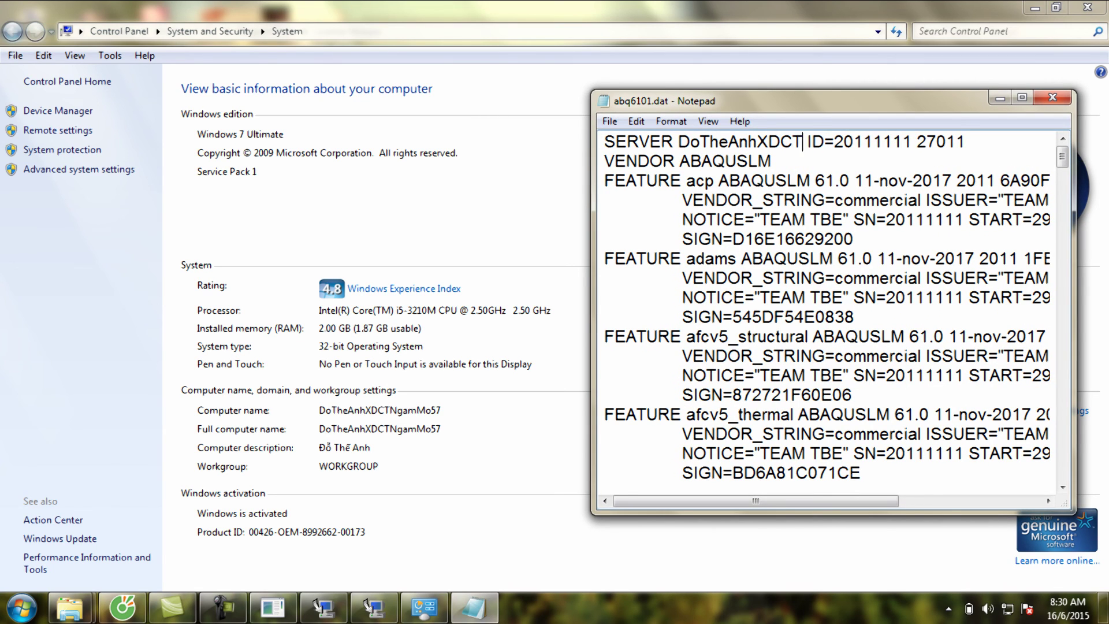
pyautogui.write('NgamM')
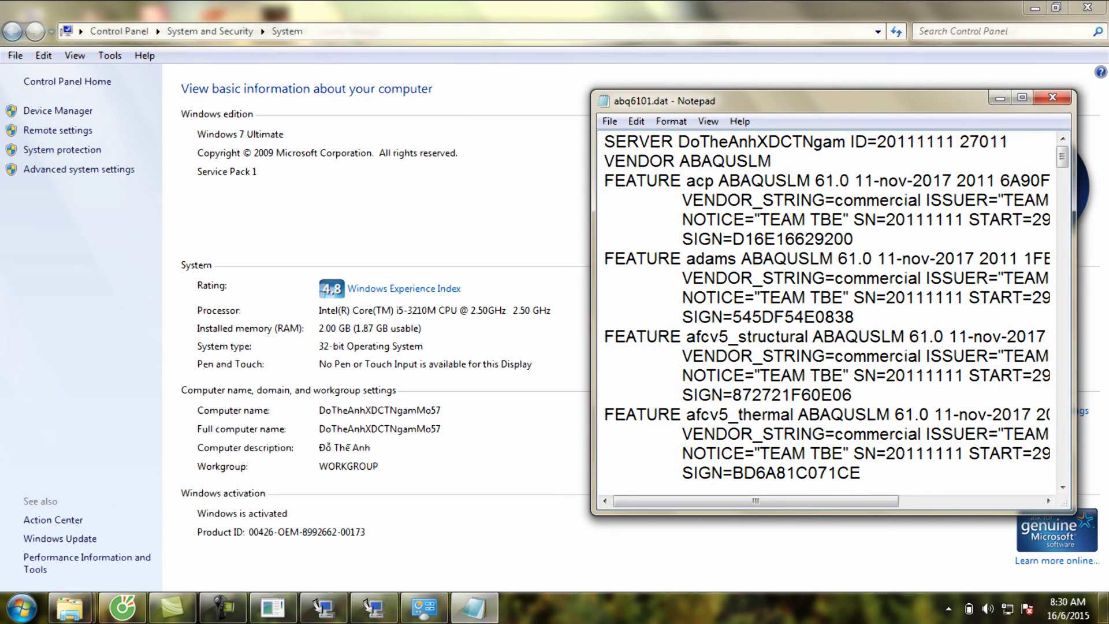
pyautogui.write('o57')
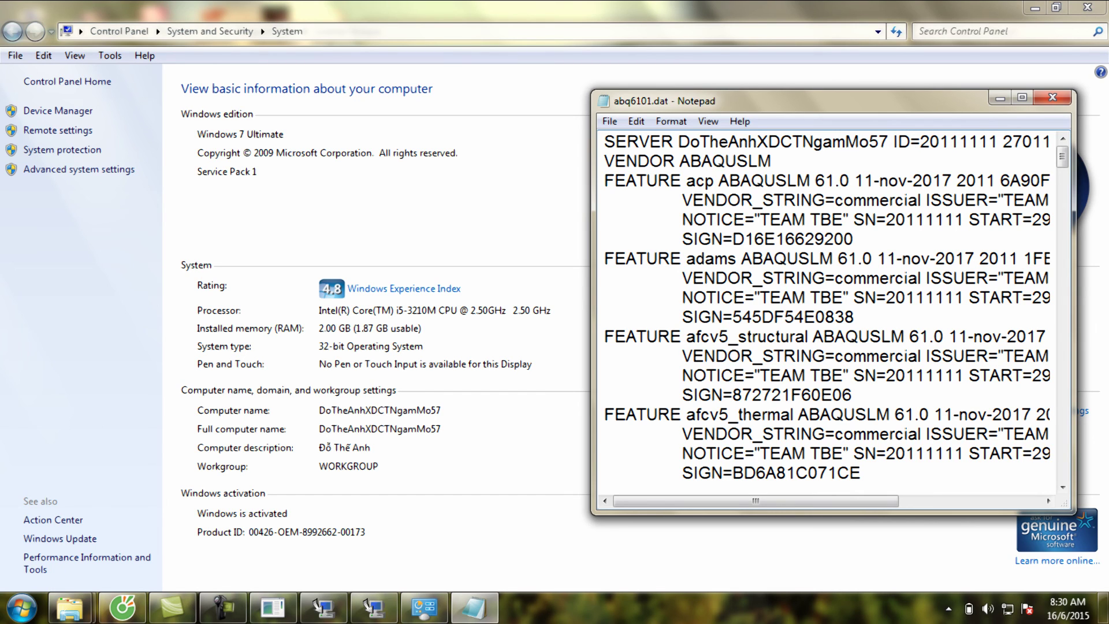
pyautogui.click(1052, 97)
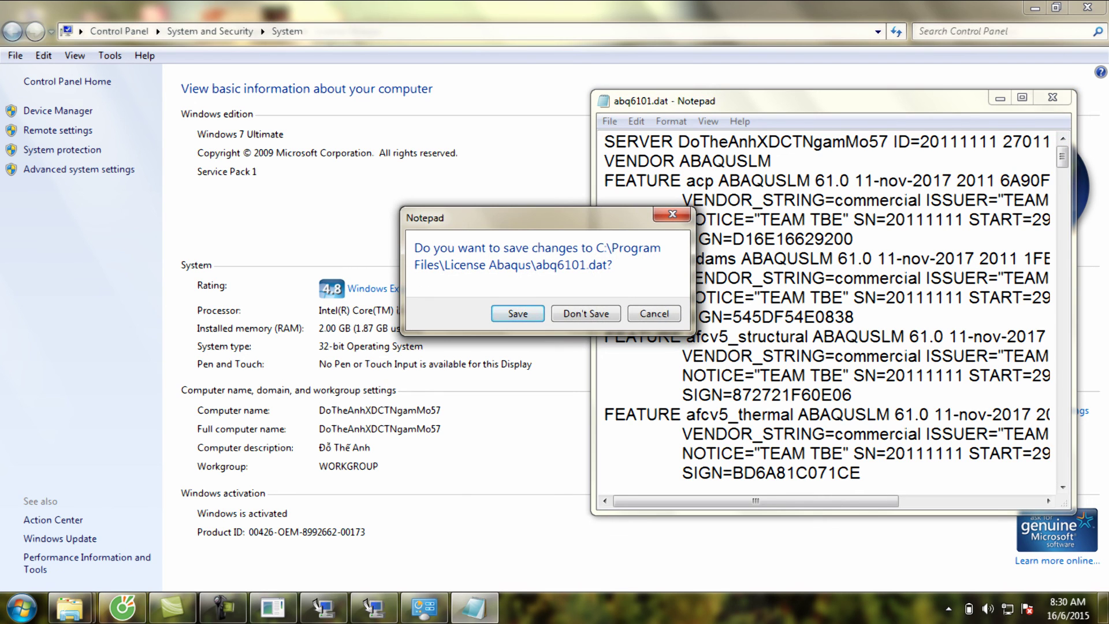
pyautogui.press('Return')
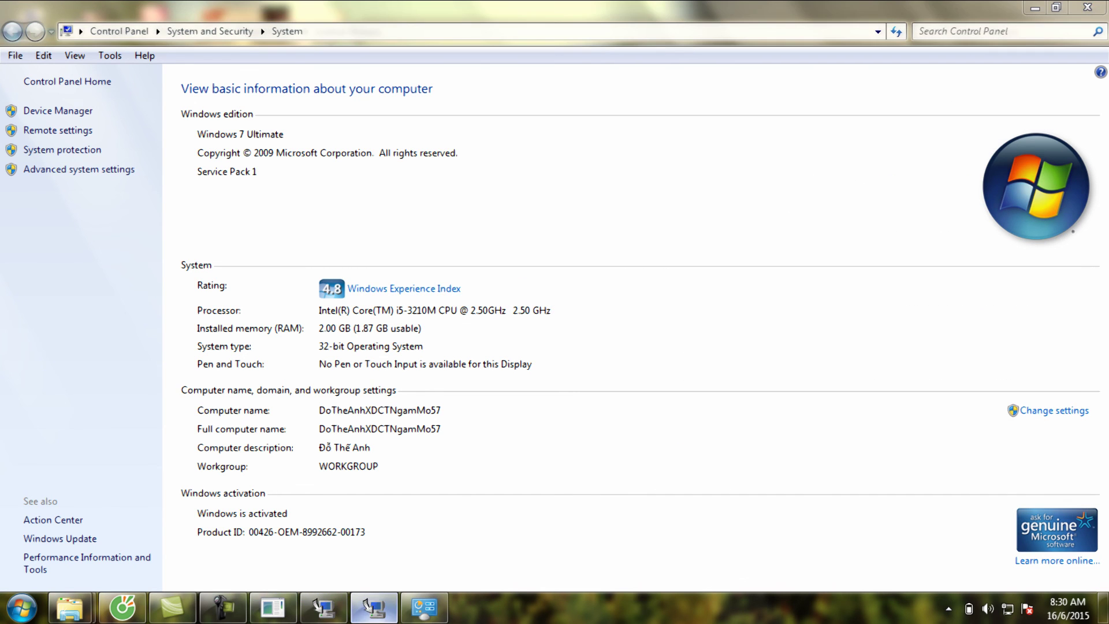
# - Browse to C:\Program Files\License Abaqus and pick abq6101.dat as the license file
pyautogui.press('Return')
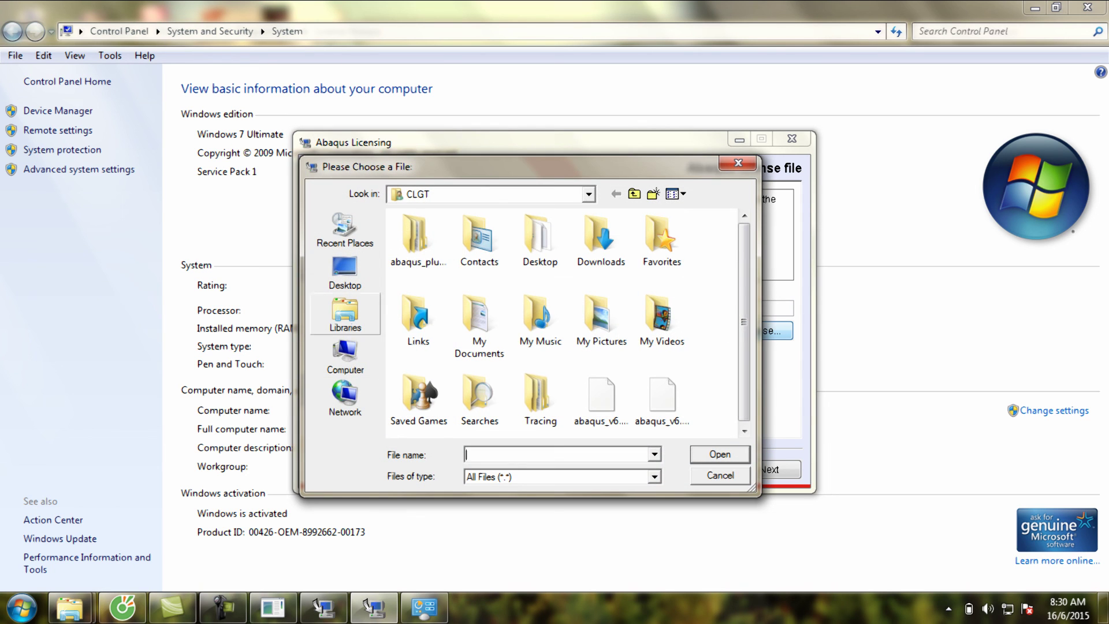
pyautogui.click(345, 353)
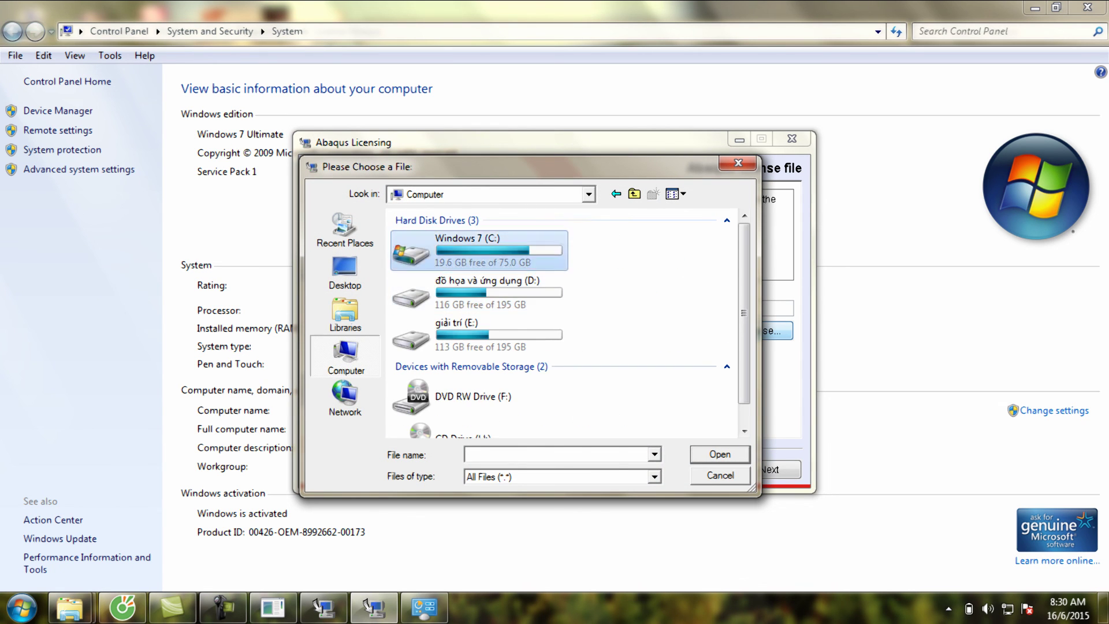
pyautogui.doubleClick(514, 246)
pyautogui.doubleClick(436, 343)
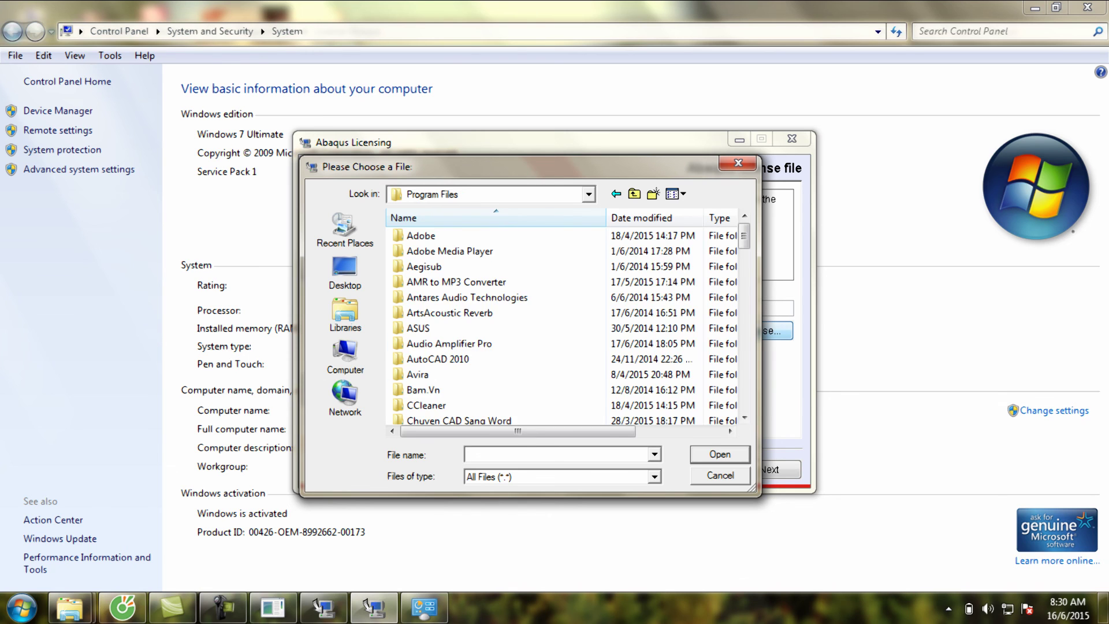
pyautogui.scroll(-3, 462, 312)
pyautogui.scroll(-2, 439, 343)
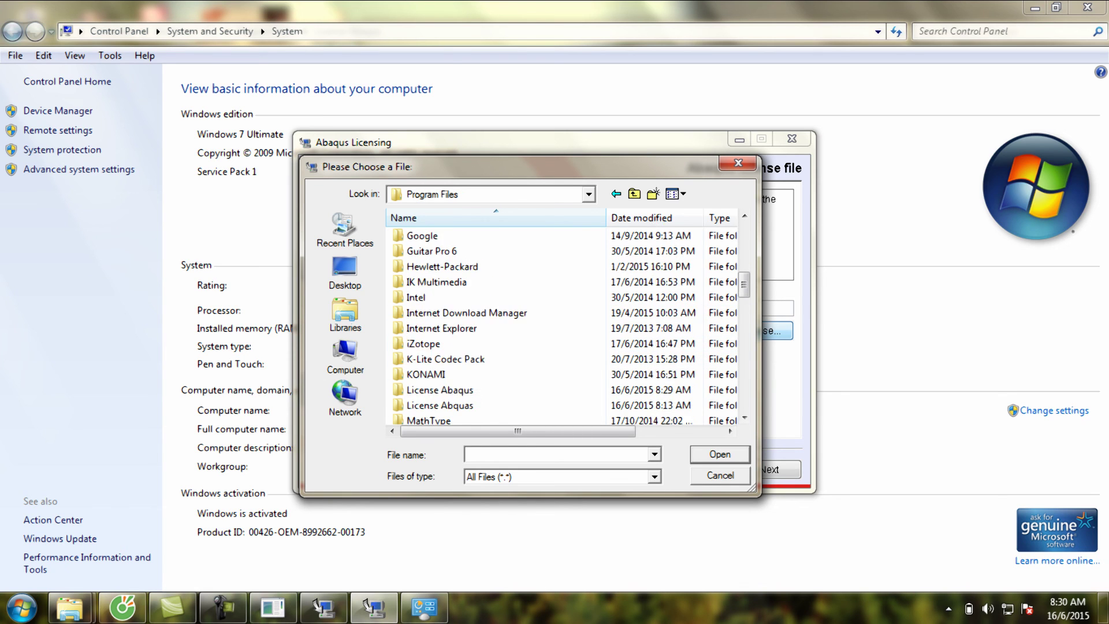
pyautogui.doubleClick(439, 343)
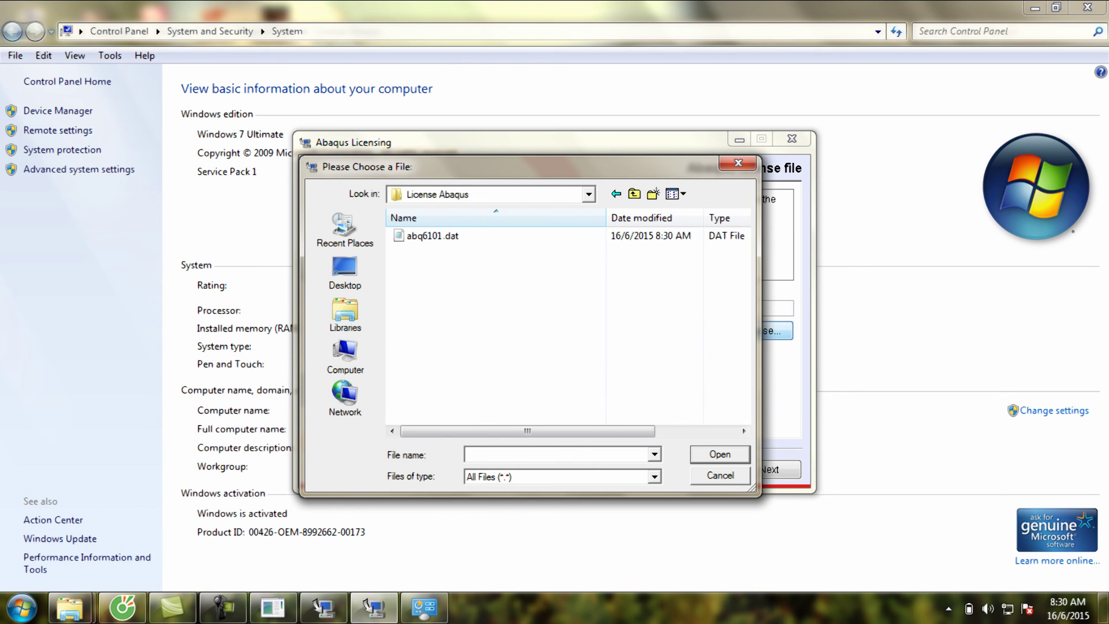
pyautogui.click(432, 235)
# - Confirm abq6101.dat and continue past the license-not-valid warning
pyautogui.press('Return')
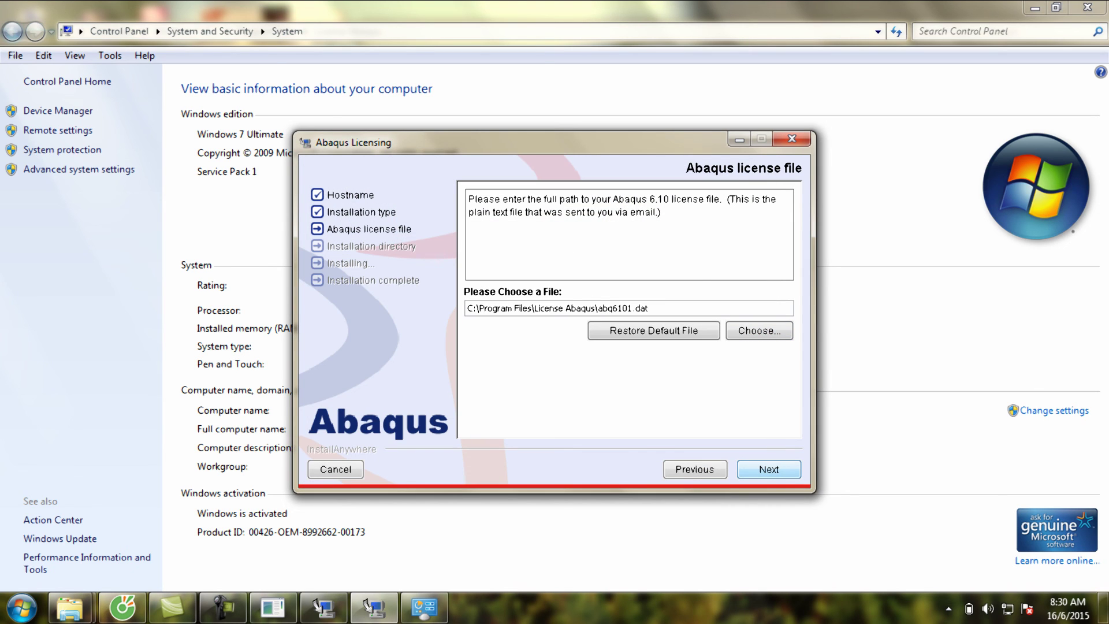
pyautogui.press('Return')
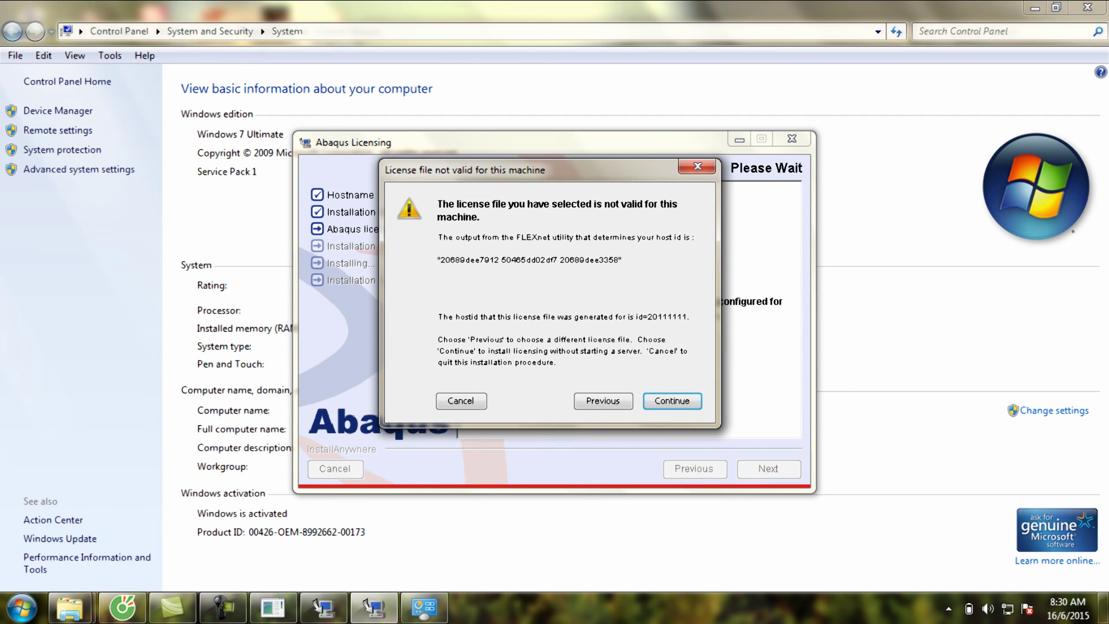
pyautogui.press('Return')
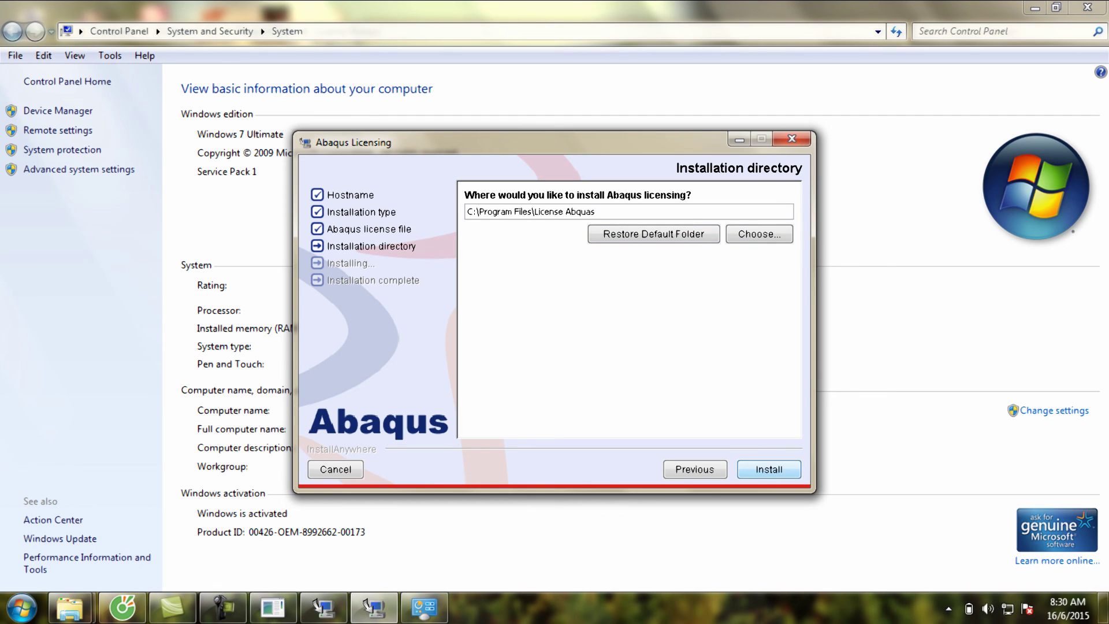
# - In the folder chooser, select C:\Program Files\License Abaqus as the licensing install folder
pyautogui.click(759, 233)
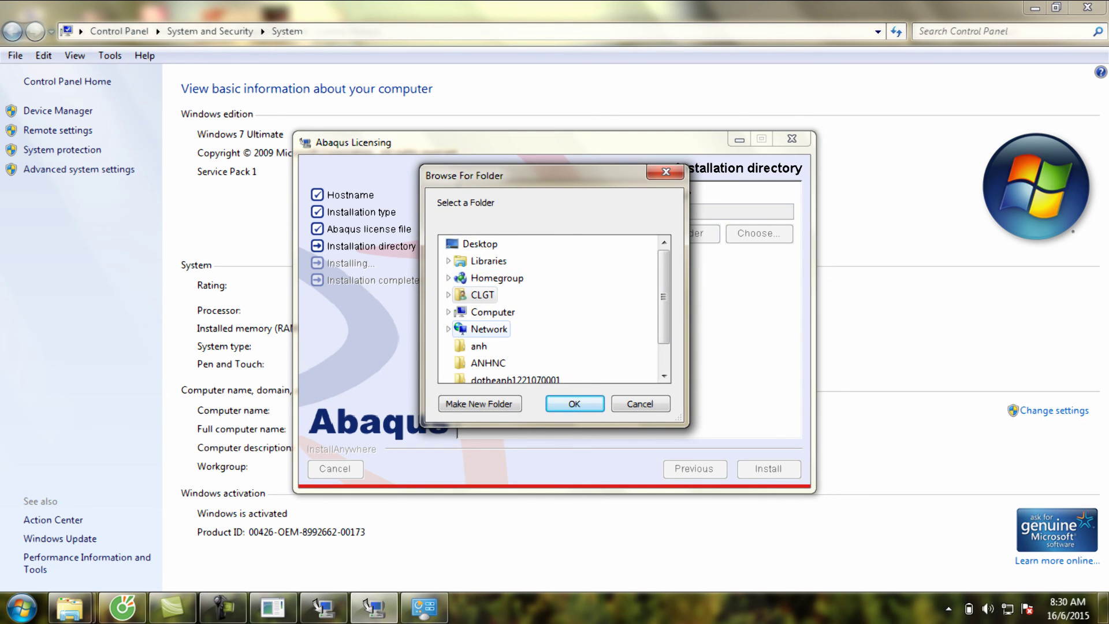
pyautogui.click(492, 312)
pyautogui.click(511, 328)
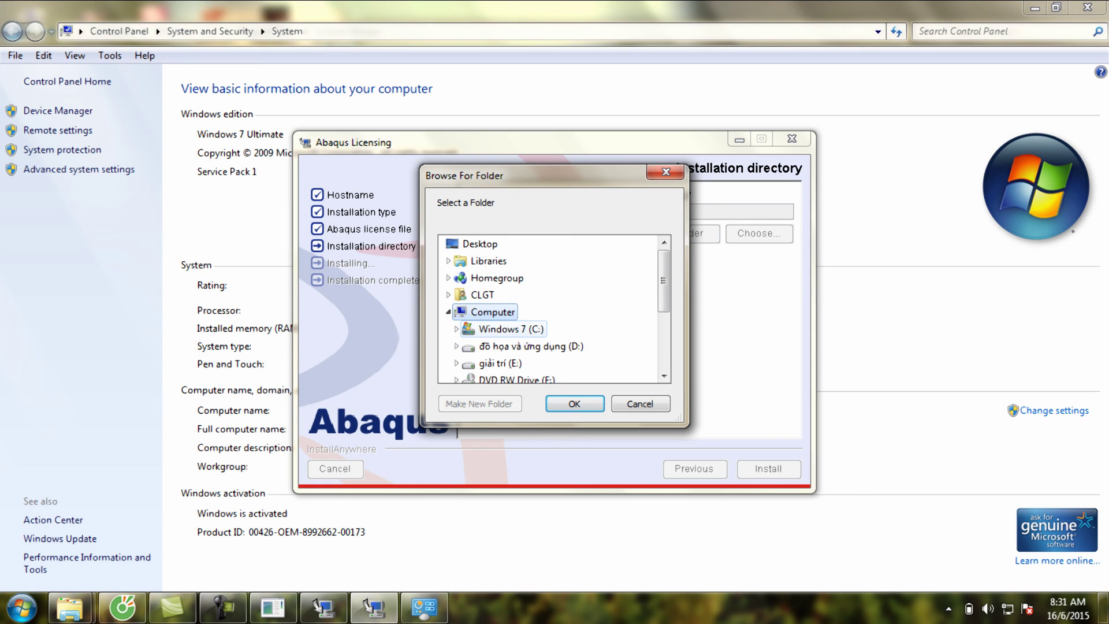
pyautogui.scroll(-4, 549, 309)
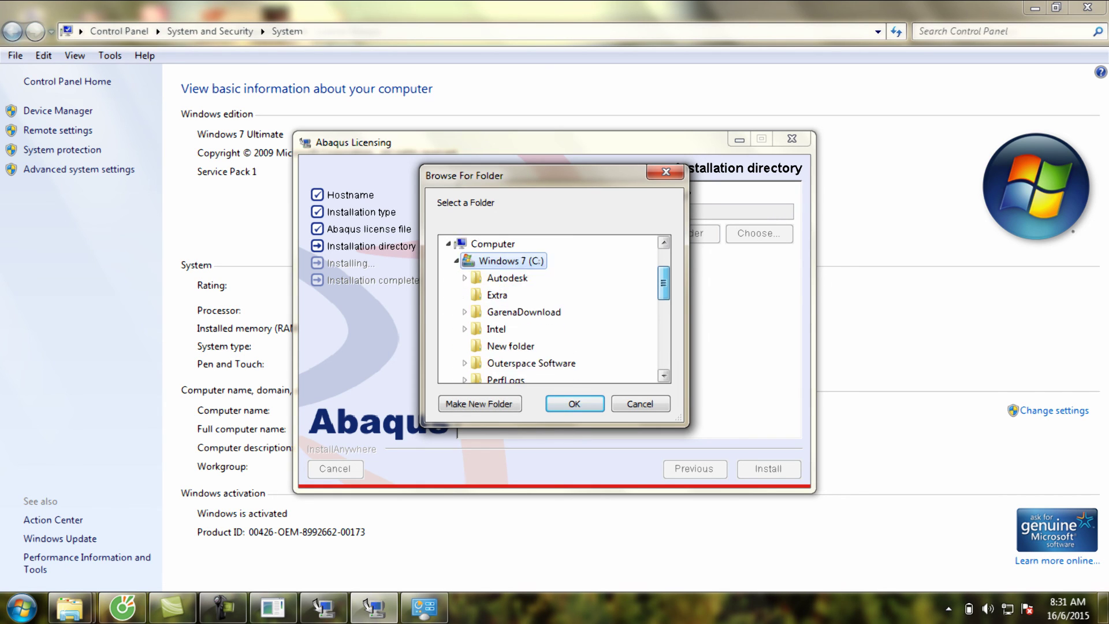
pyautogui.scroll(1, 548, 309)
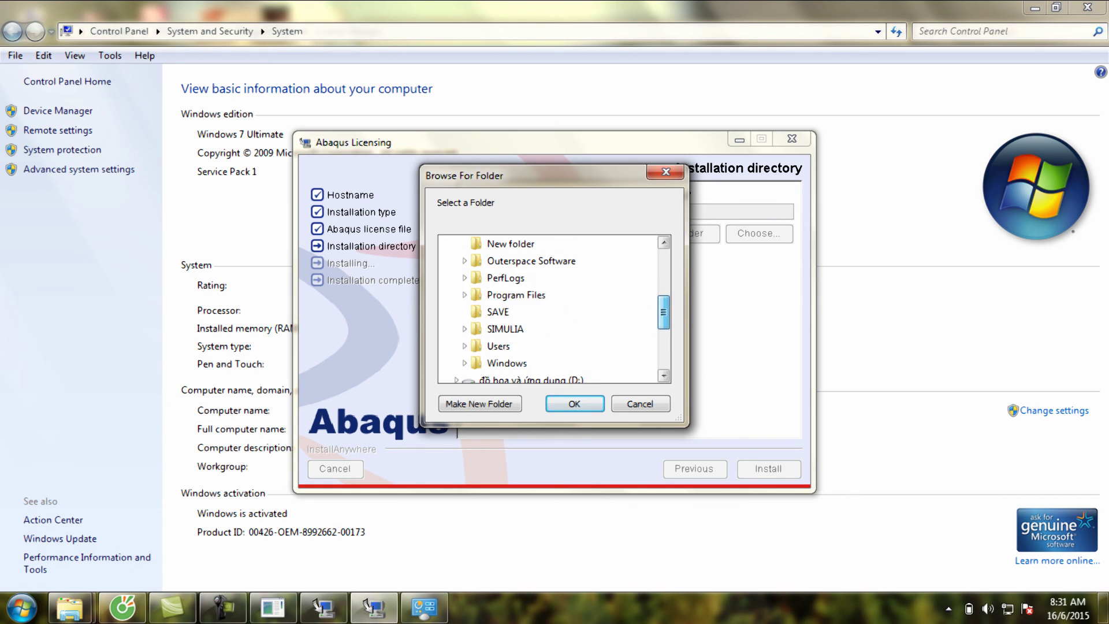
pyautogui.click(515, 295)
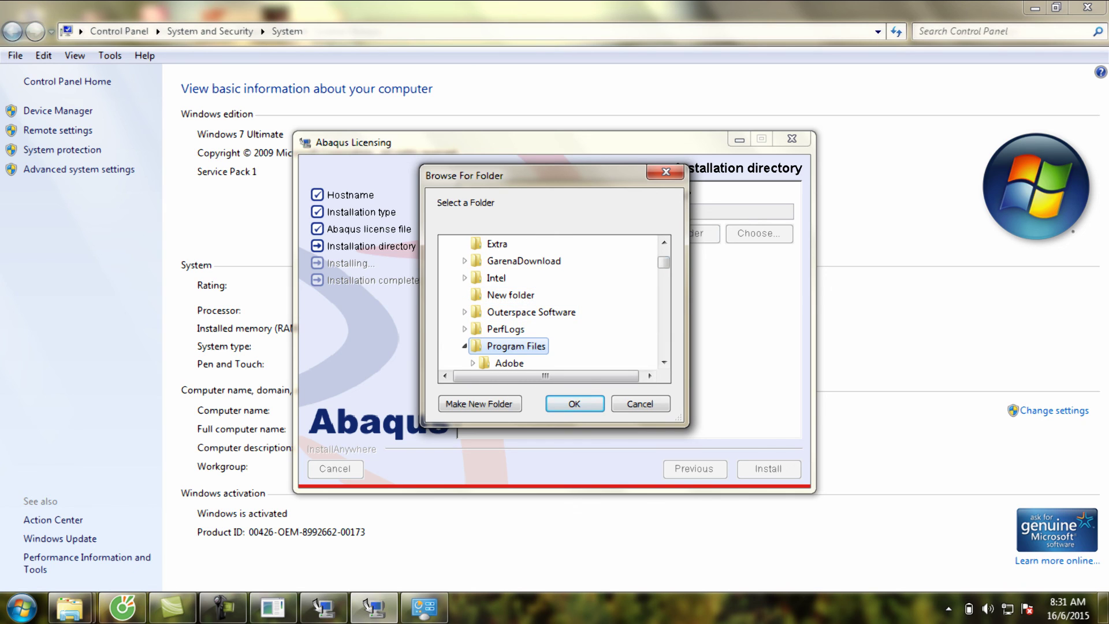
pyautogui.scroll(-10, 549, 304)
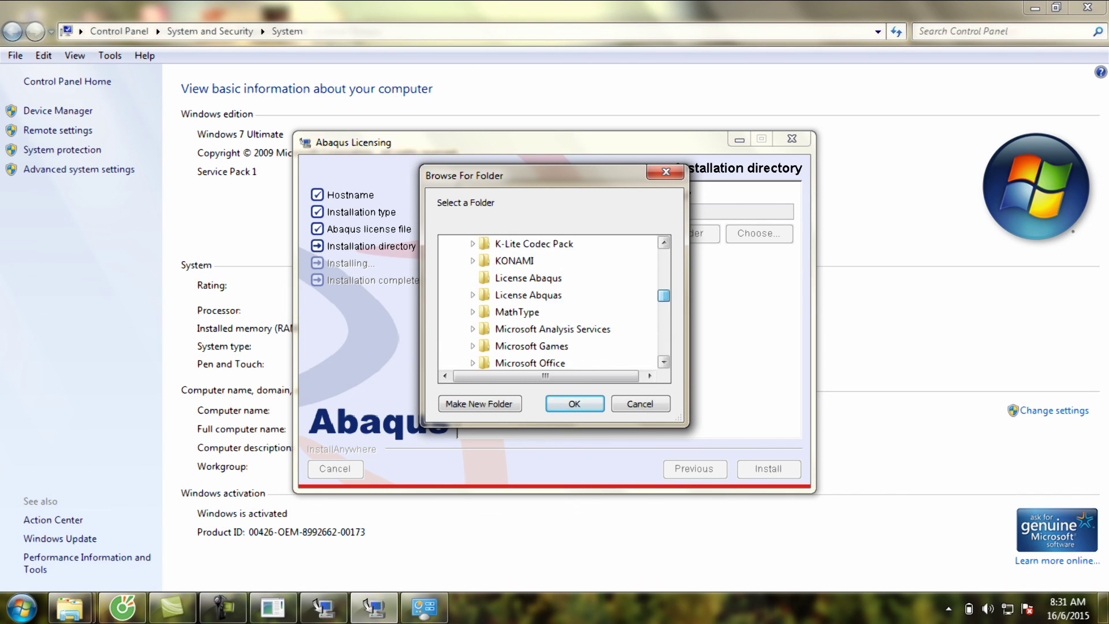
pyautogui.scroll(-1, 549, 303)
pyautogui.scroll(2, 548, 303)
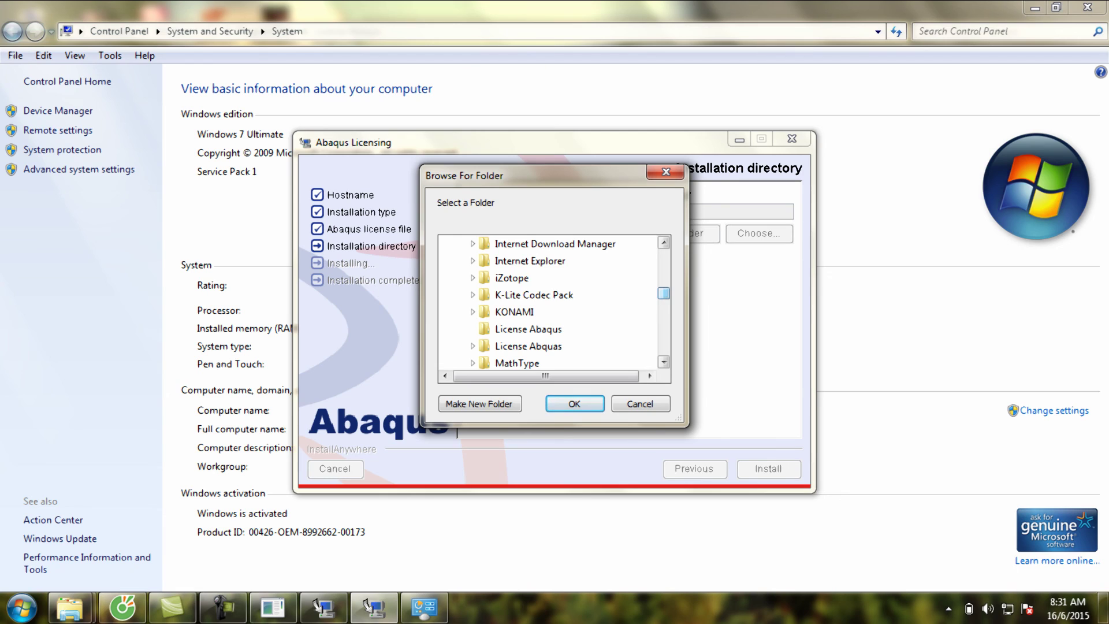
pyautogui.click(528, 329)
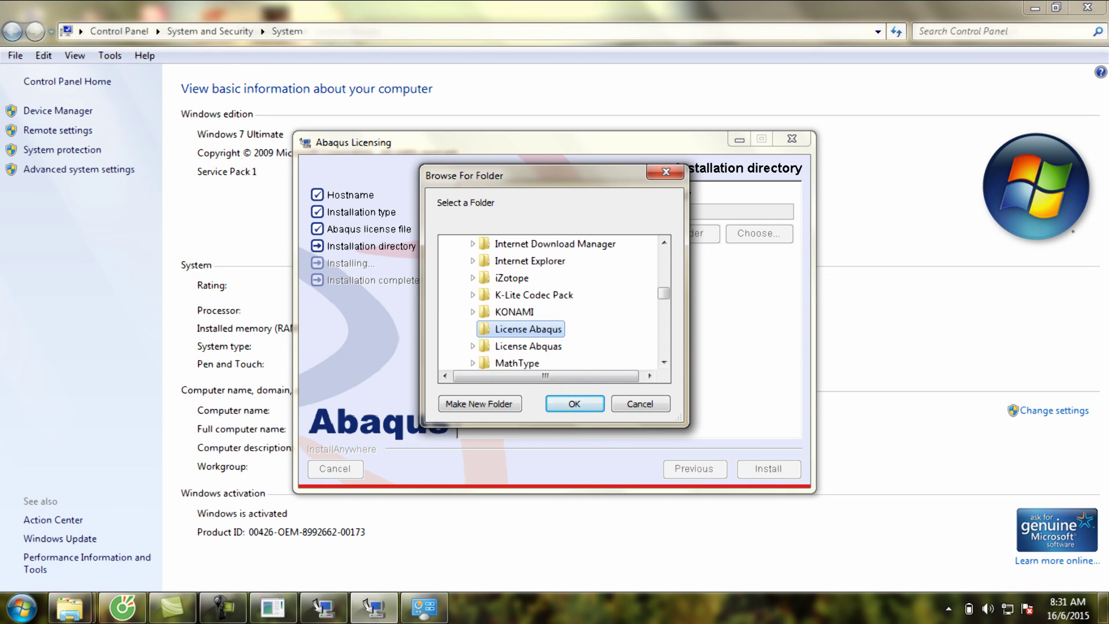
# - Check the License Abaqus folder in Explorer, then confirm it as the installation directory
pyautogui.click(69, 606)
pyautogui.moveTo(281, 523)
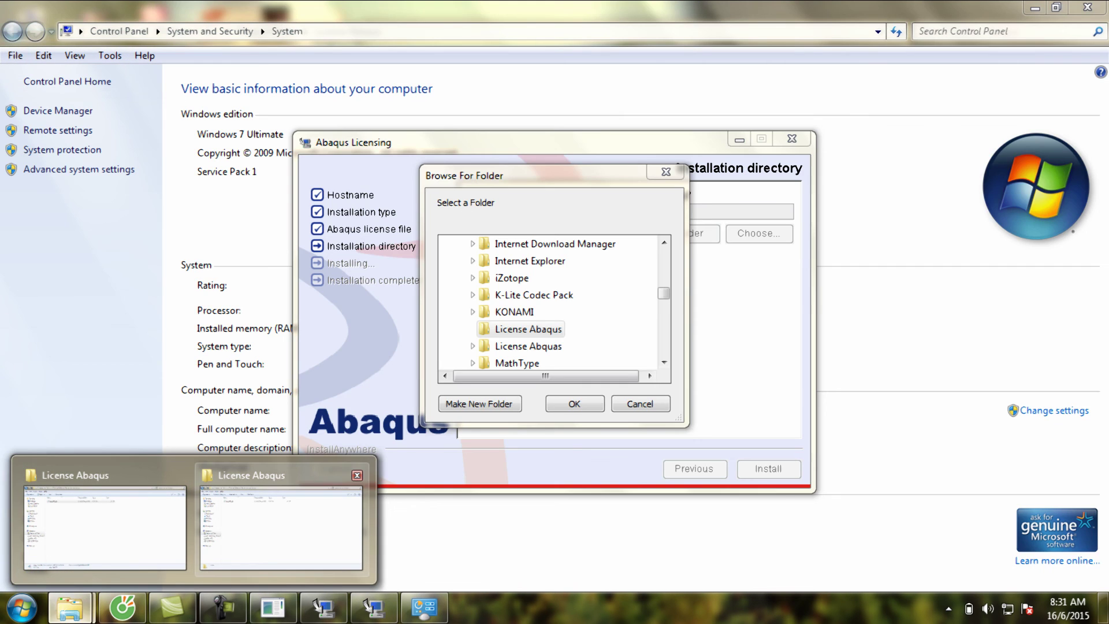
pyautogui.click(281, 523)
pyautogui.click(13, 31)
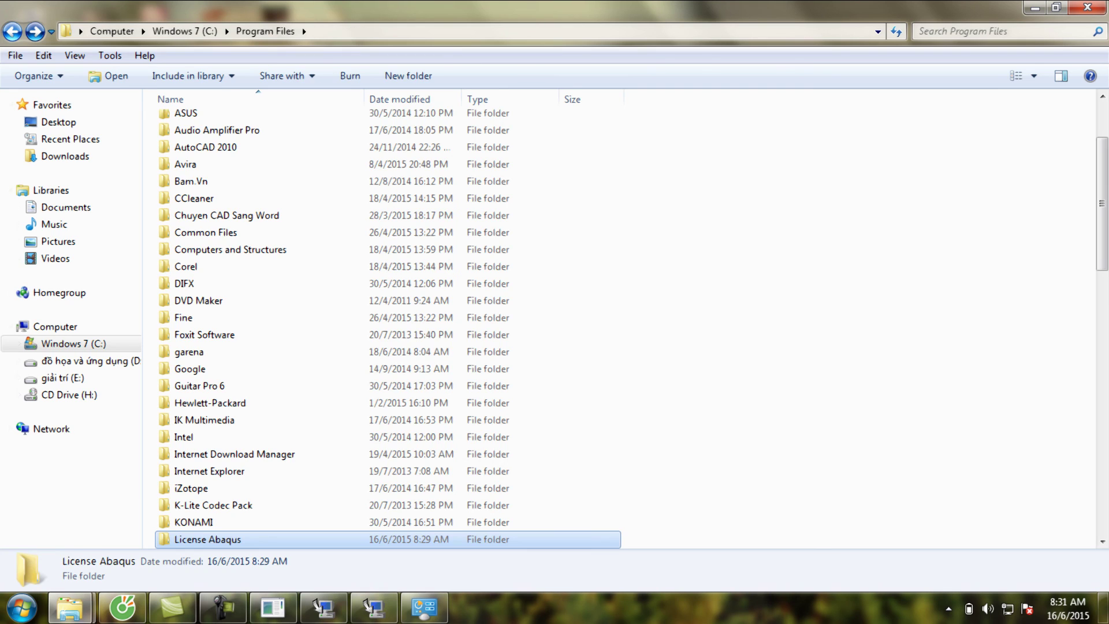
pyautogui.click(424, 607)
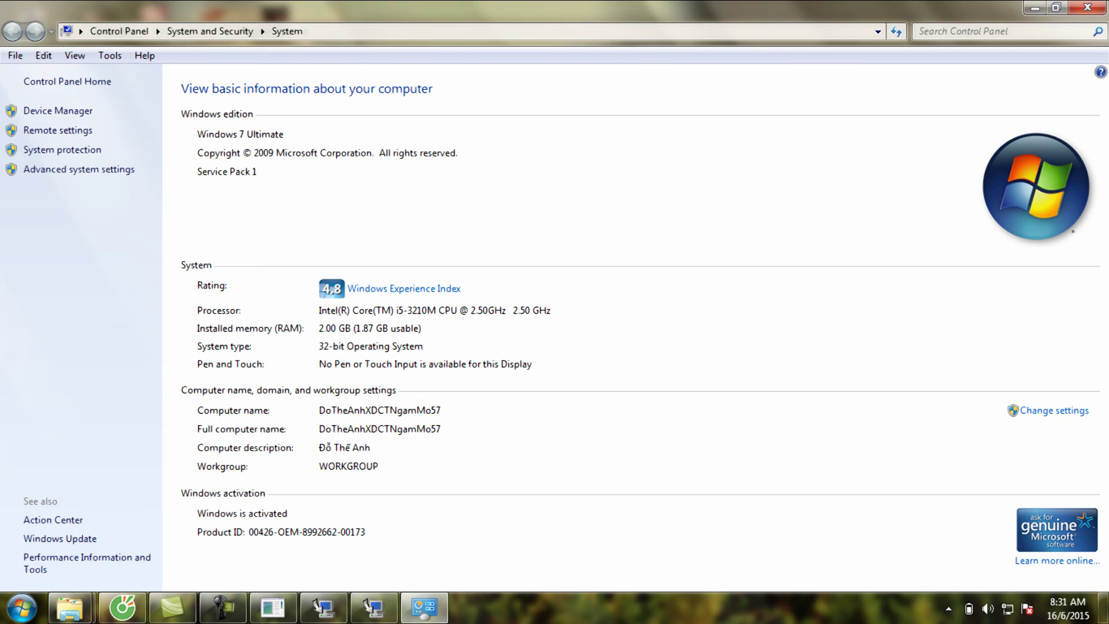
pyautogui.click(375, 606)
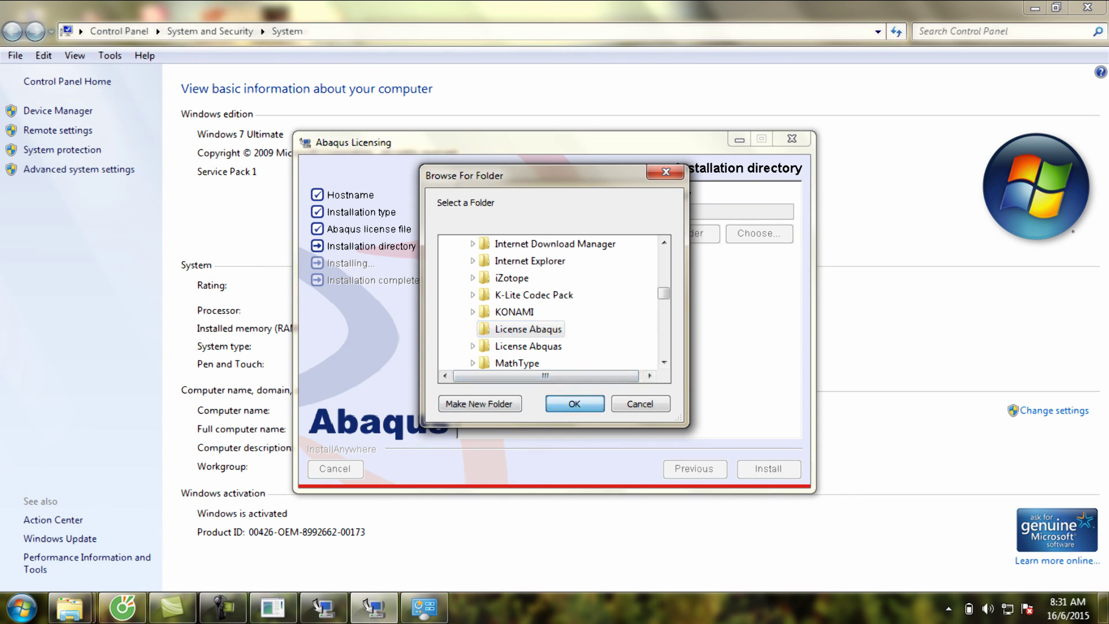
pyautogui.press('Return')
pyautogui.press('Return')
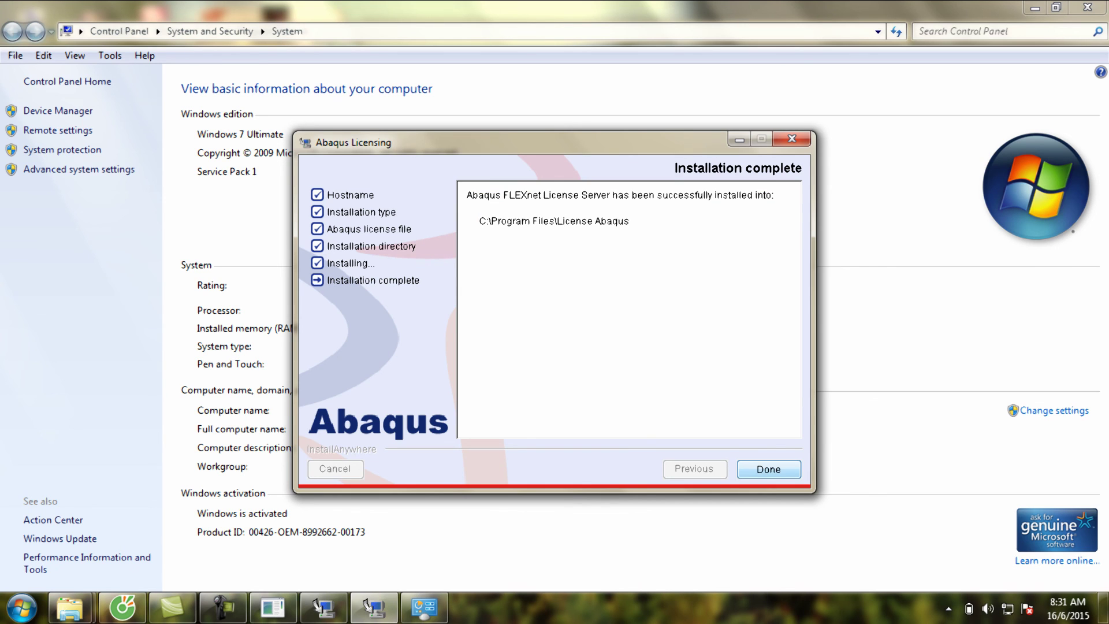
# - Finish the licensing installer, close the System window and return to the Abaqus Product Installer
pyautogui.press('Return')
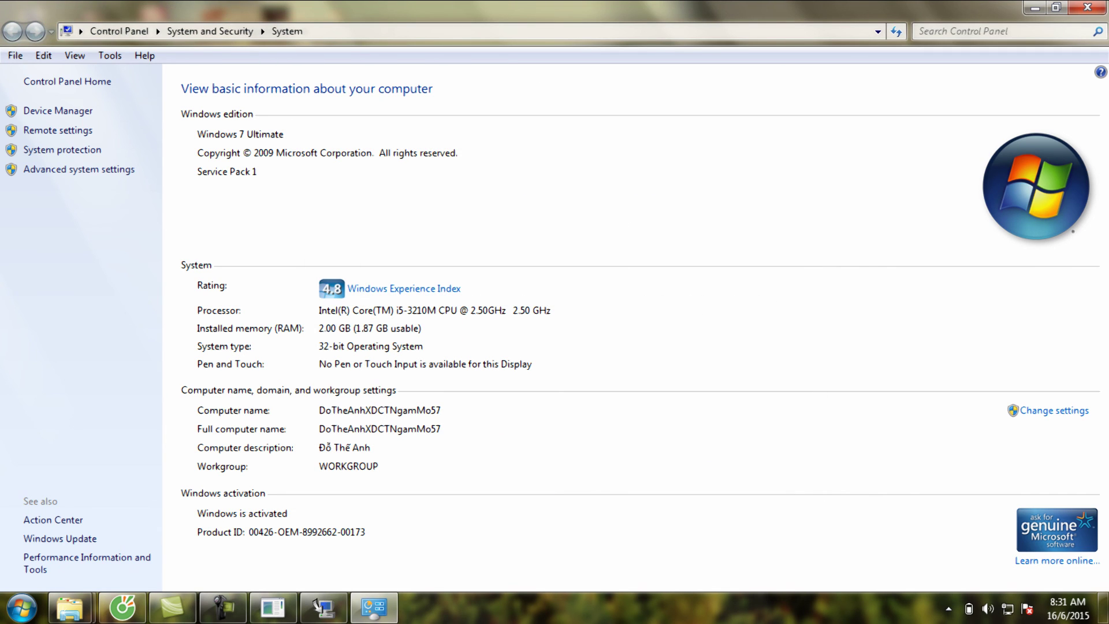
pyautogui.hotkey('alt', 'F4')
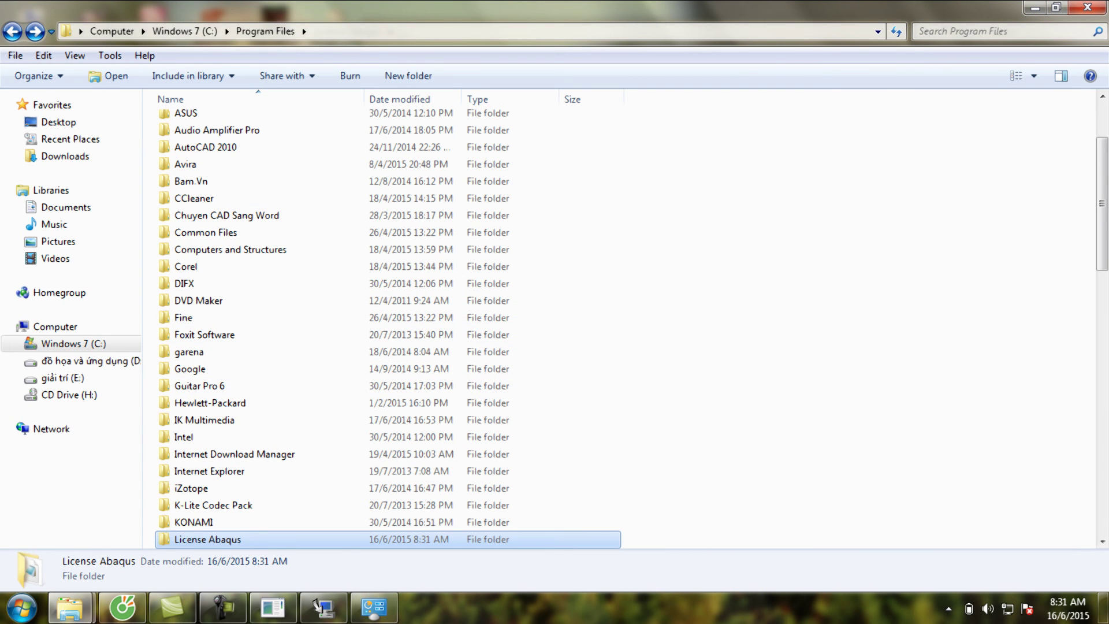
pyautogui.hotkey('alt', 'Tab')
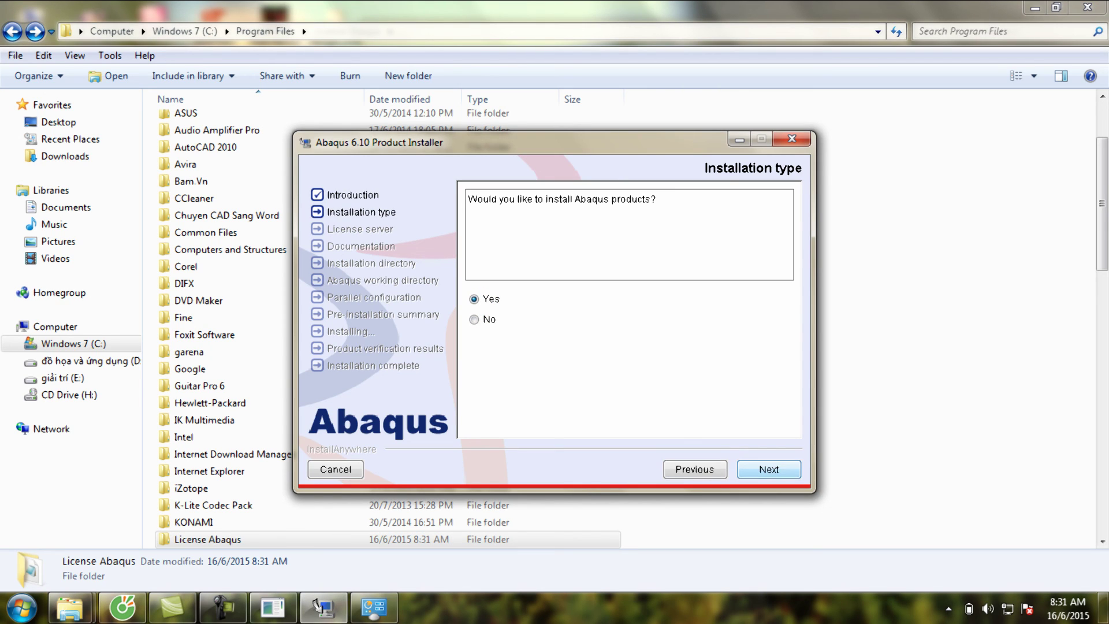
# - Keep installation type Yes and advance to the license server page, where License server 1 reads 27011@localhost
pyautogui.press('Return')
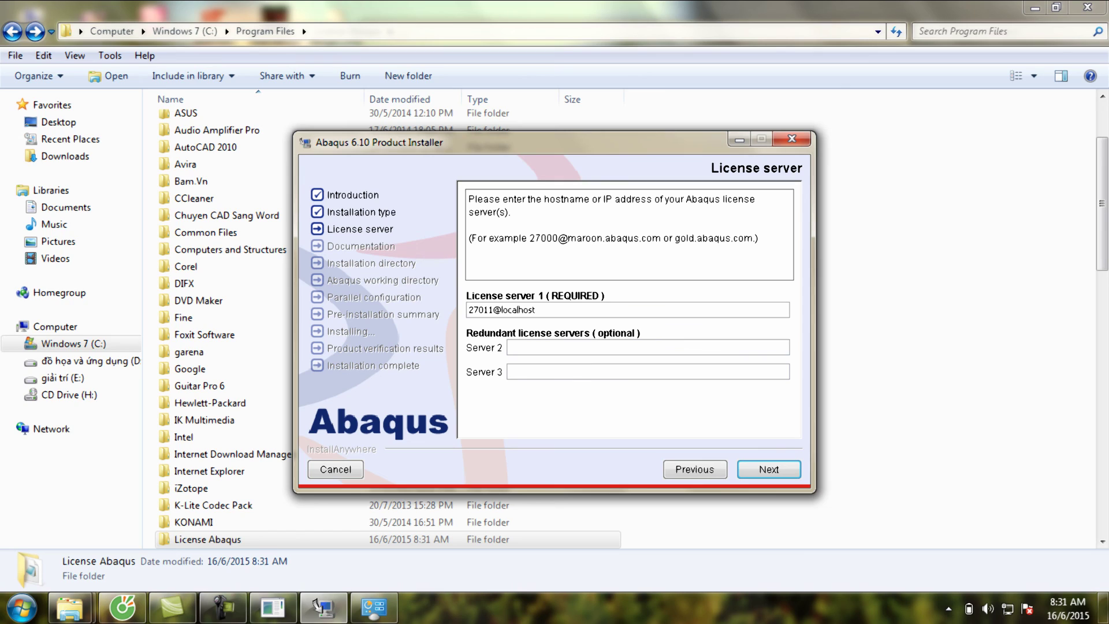
pyautogui.press('Tab')
pyautogui.press('Tab')
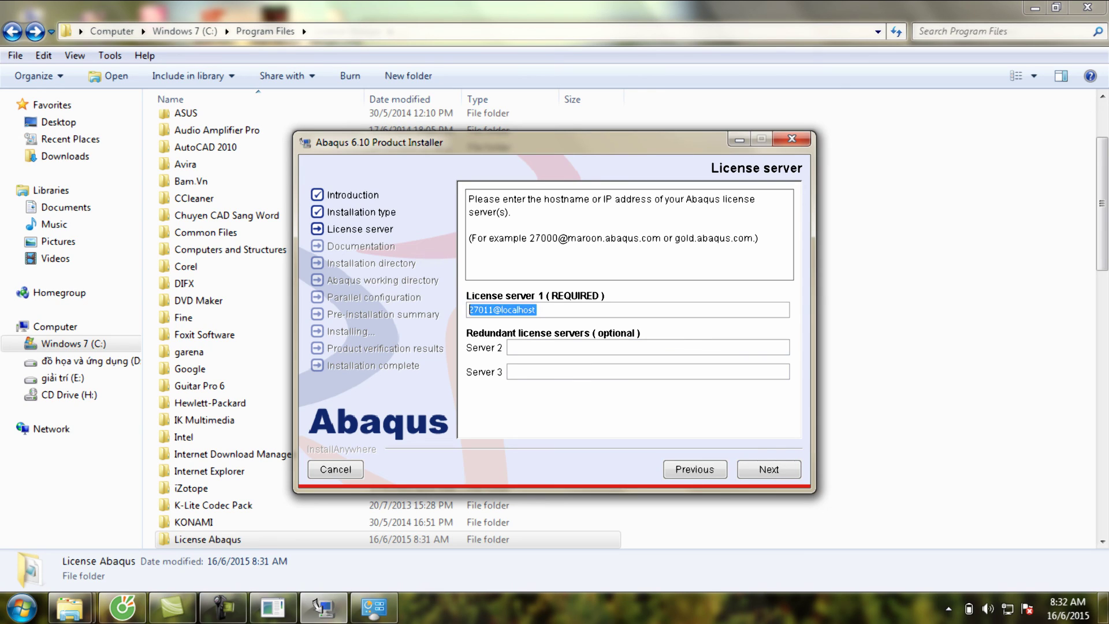
pyautogui.click(490, 309)
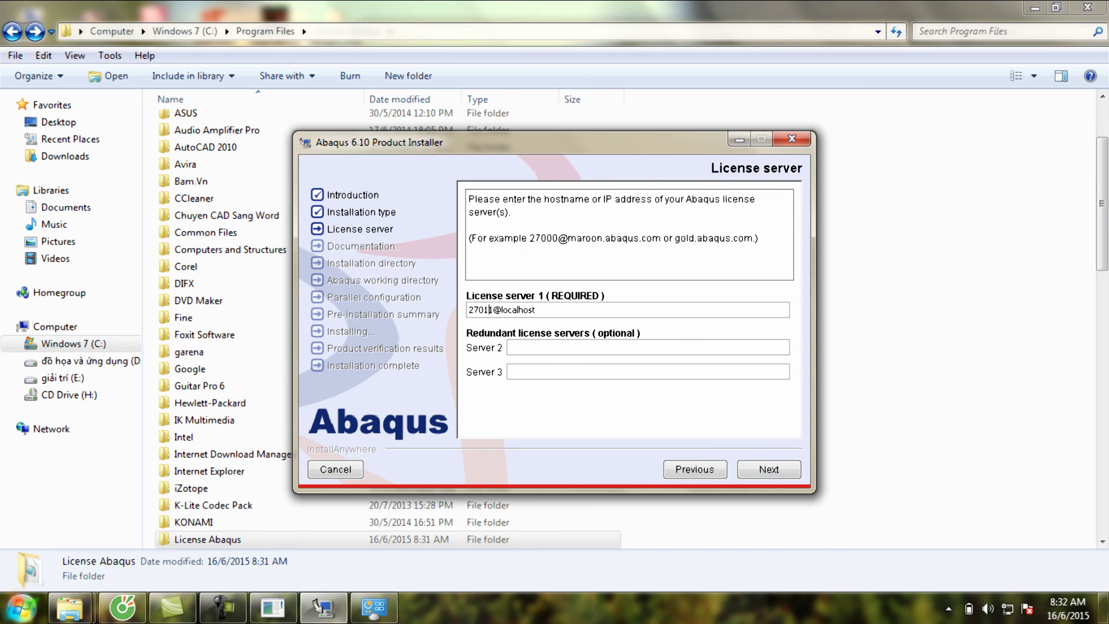
pyautogui.click(22, 607)
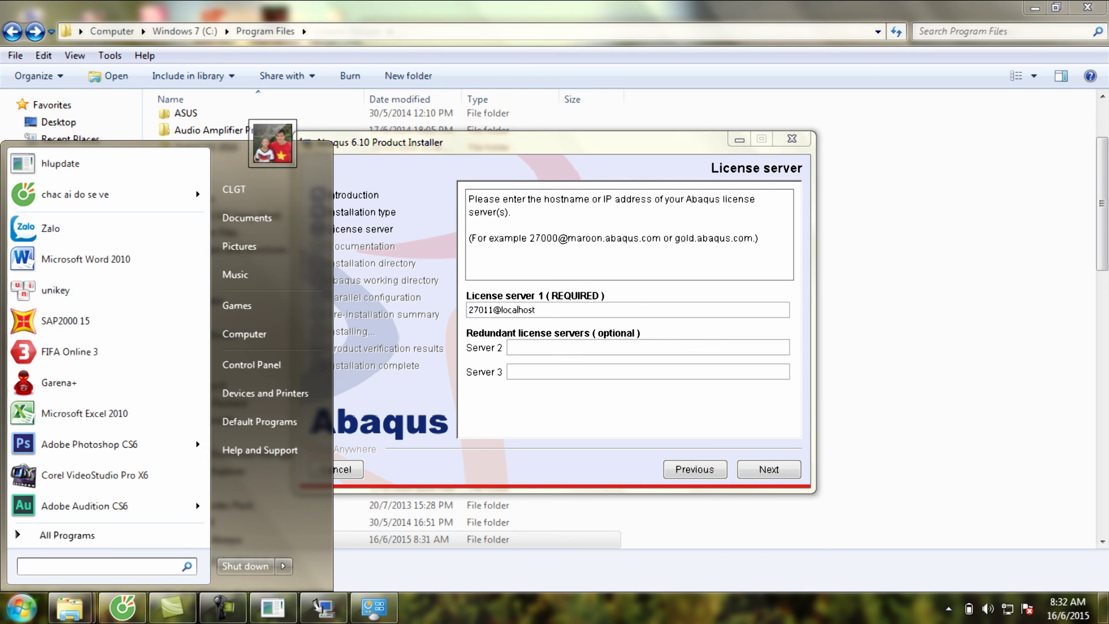
# - Launch Licensing utilities (LMTOOLS) from a 'lice' search and show its Config Services page
pyautogui.write('l')
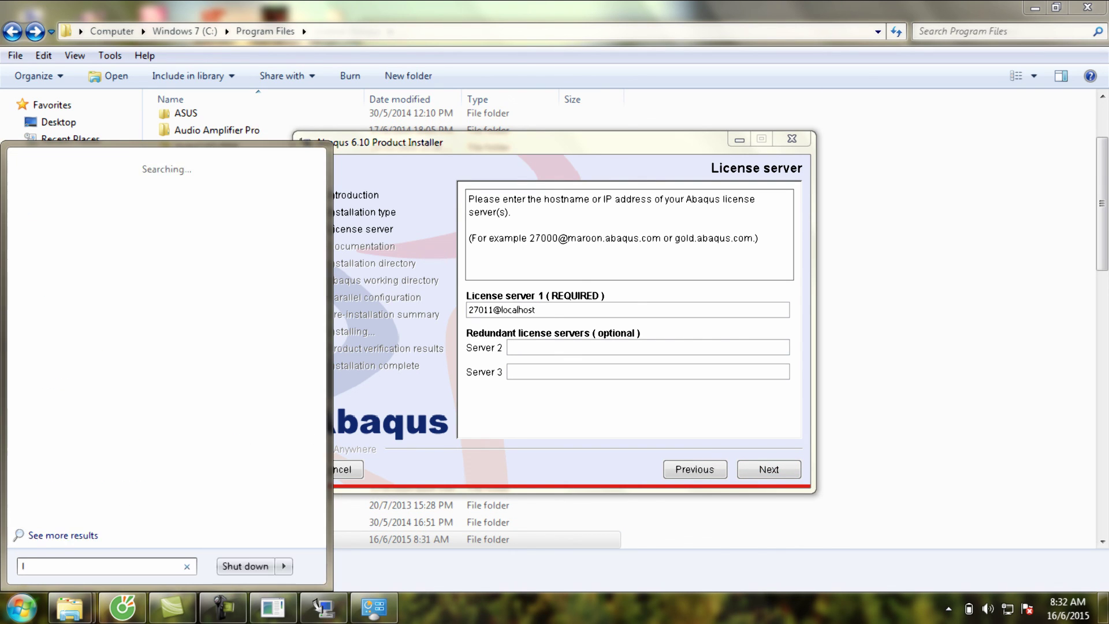
pyautogui.write('ice')
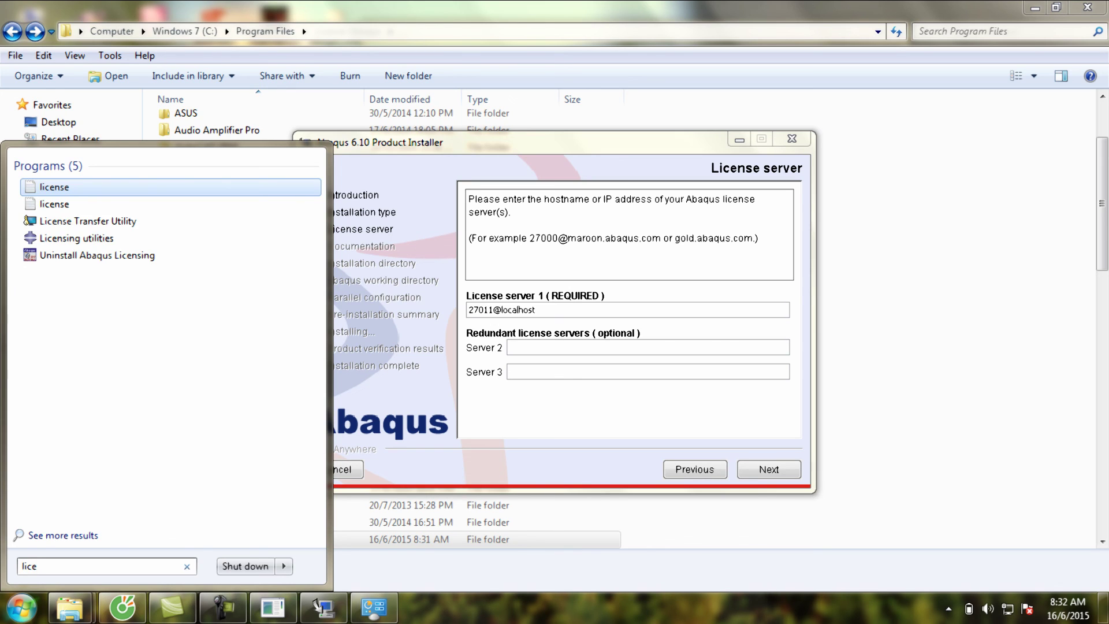
pyautogui.press('Up')
pyautogui.press('Up')
pyautogui.press('Return')
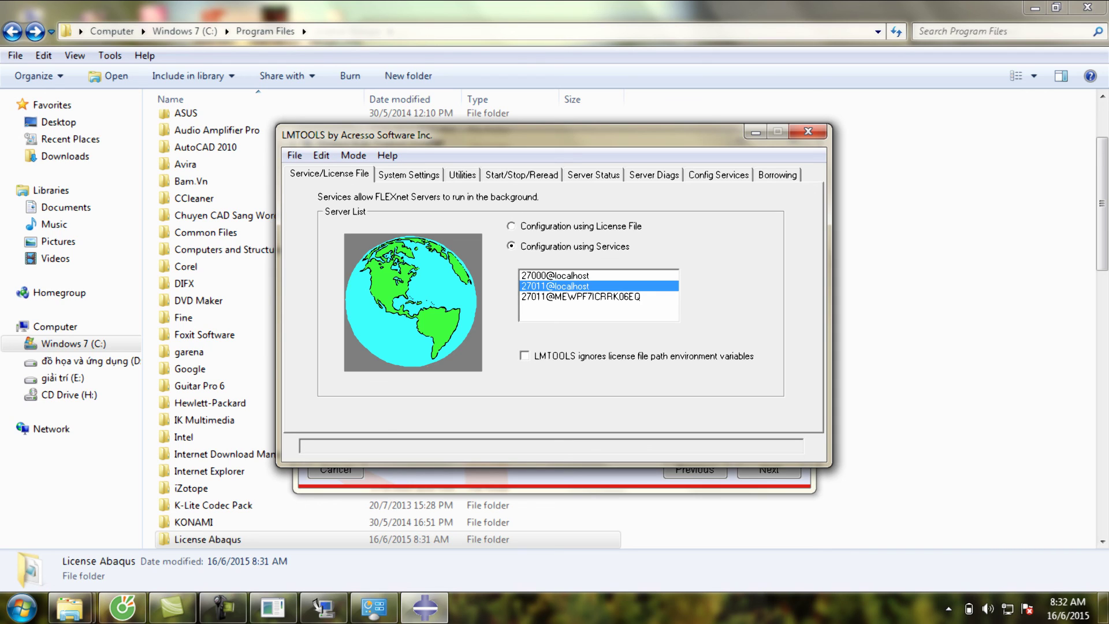
pyautogui.click(654, 174)
pyautogui.click(719, 174)
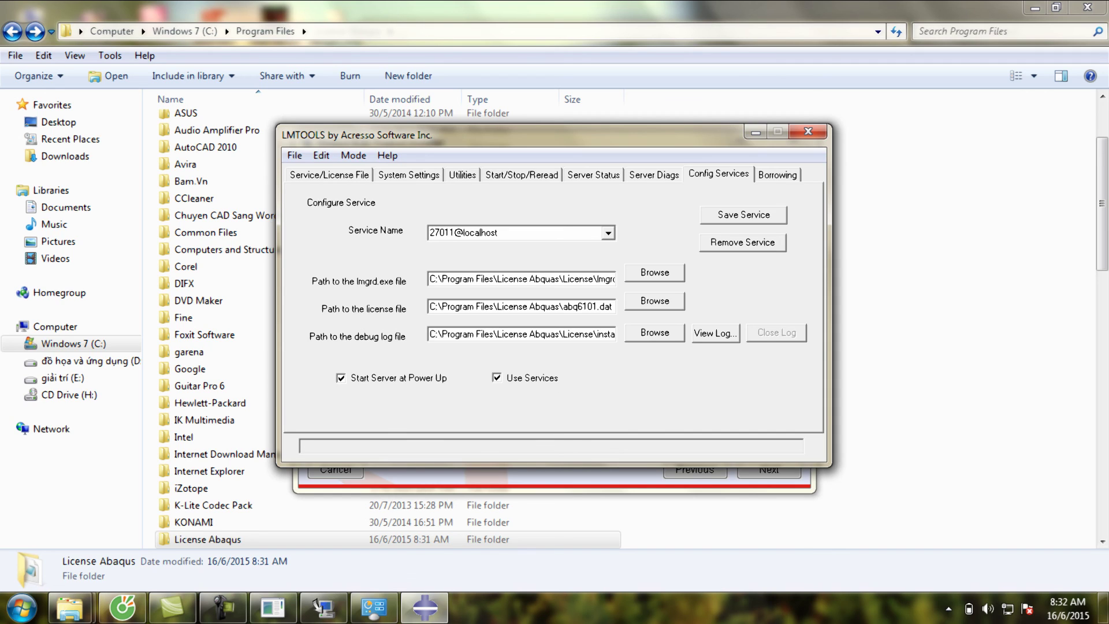
# - Bring forward the License Abaqus Explorer folder containing abq6101.dat
pyautogui.click(70, 608)
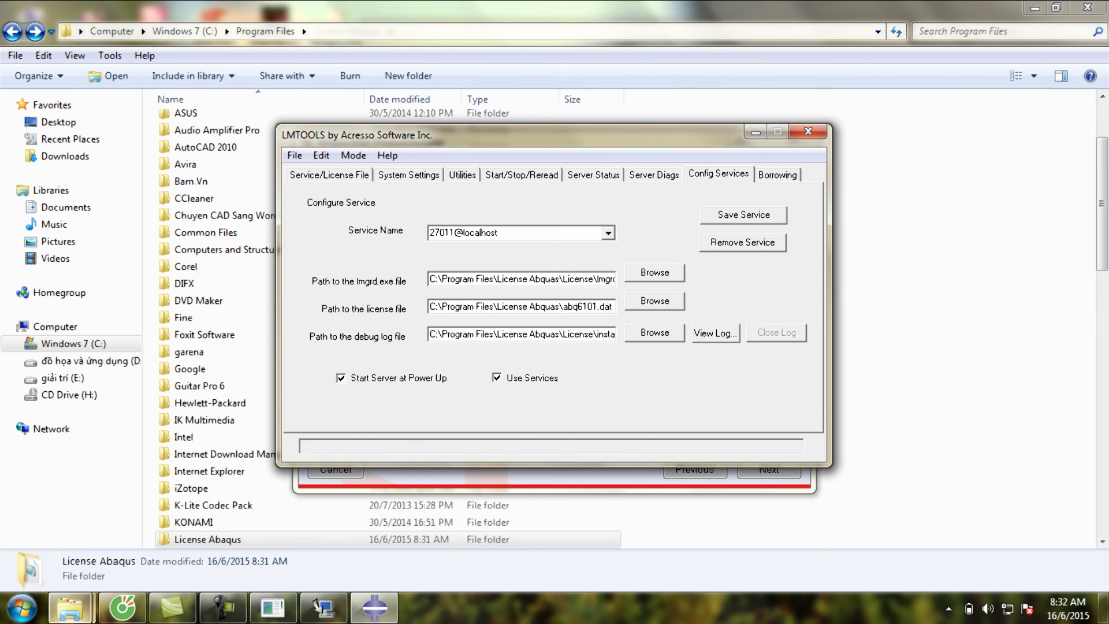
pyautogui.moveTo(70, 606)
pyautogui.click(98, 531)
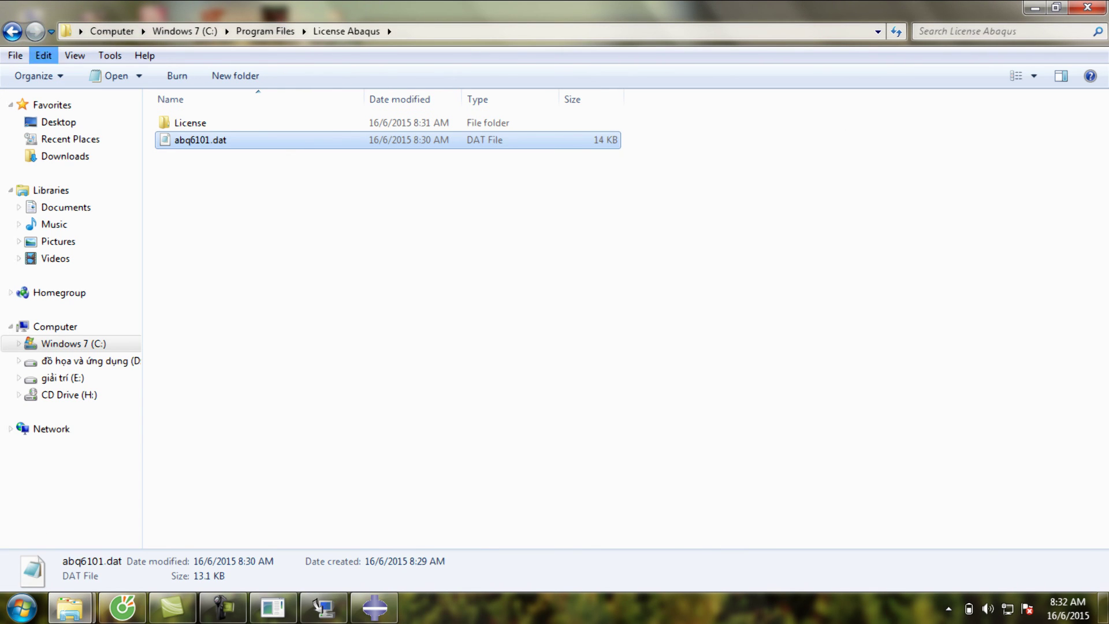
pyautogui.click(12, 31)
pyautogui.scroll(-1, 387, 317)
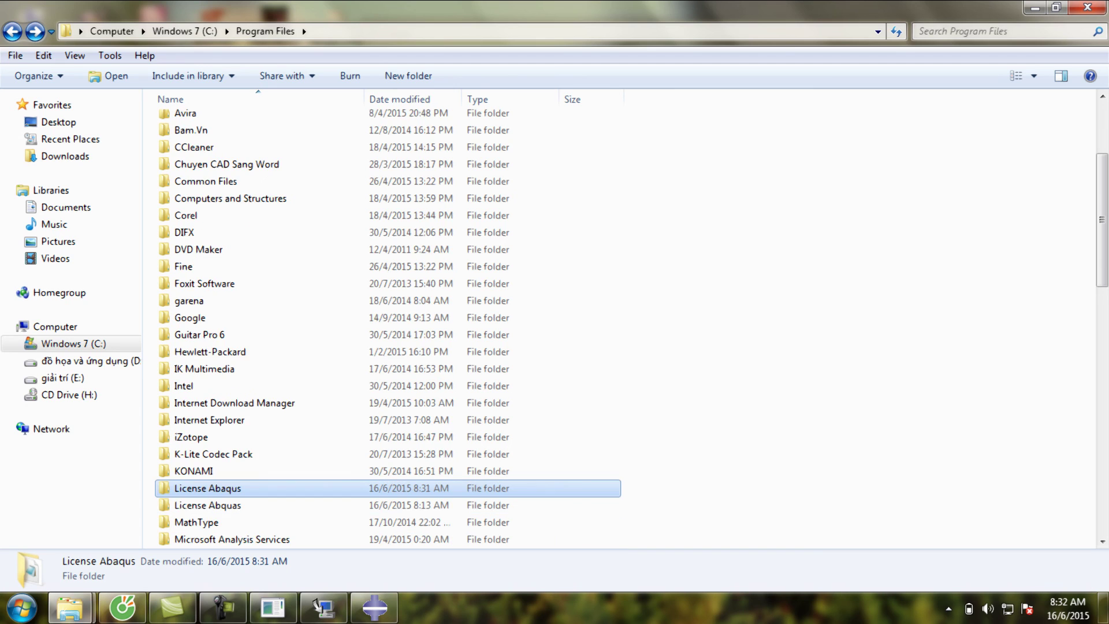
pyautogui.press('Return')
pyautogui.doubleClick(200, 140)
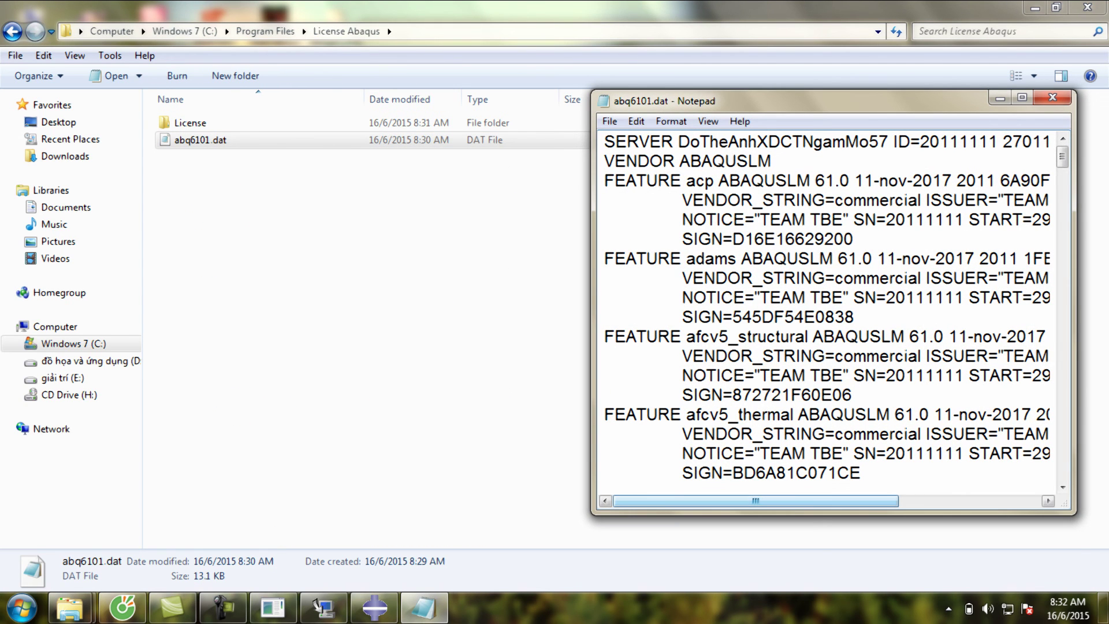
pyautogui.moveTo(756, 500); pyautogui.dragTo(823, 501)
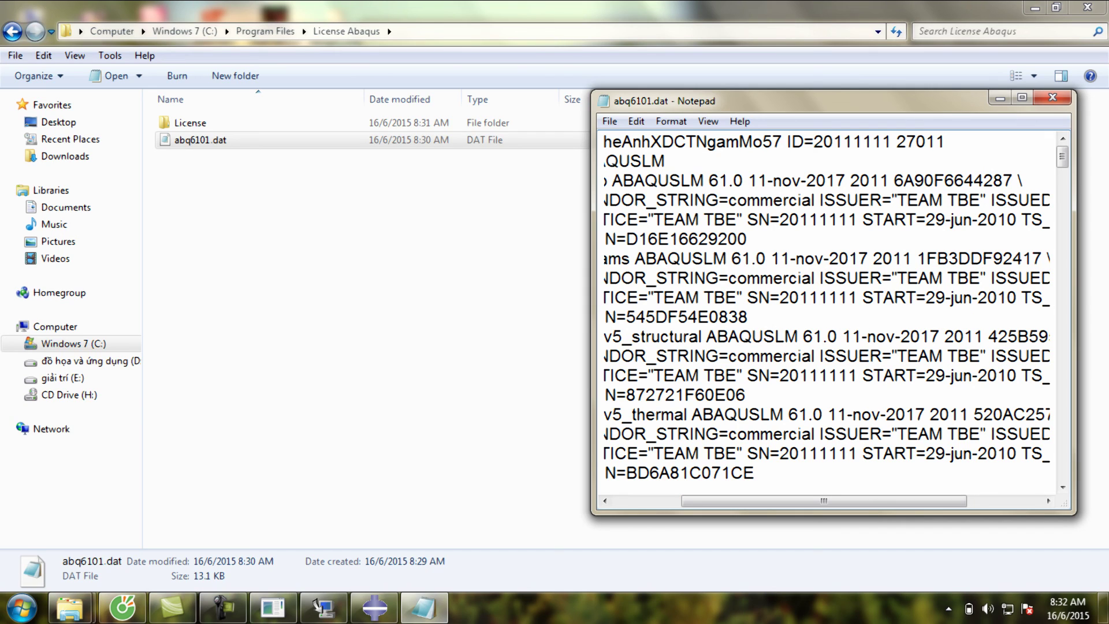
pyautogui.moveTo(897, 142); pyautogui.dragTo(945, 142)
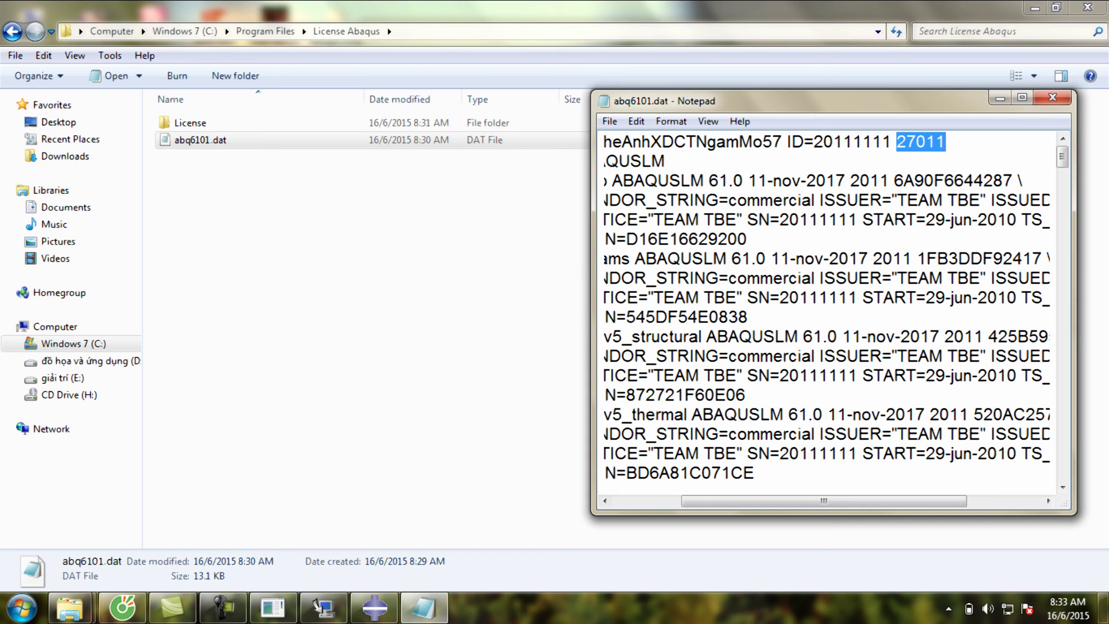
pyautogui.click(425, 608)
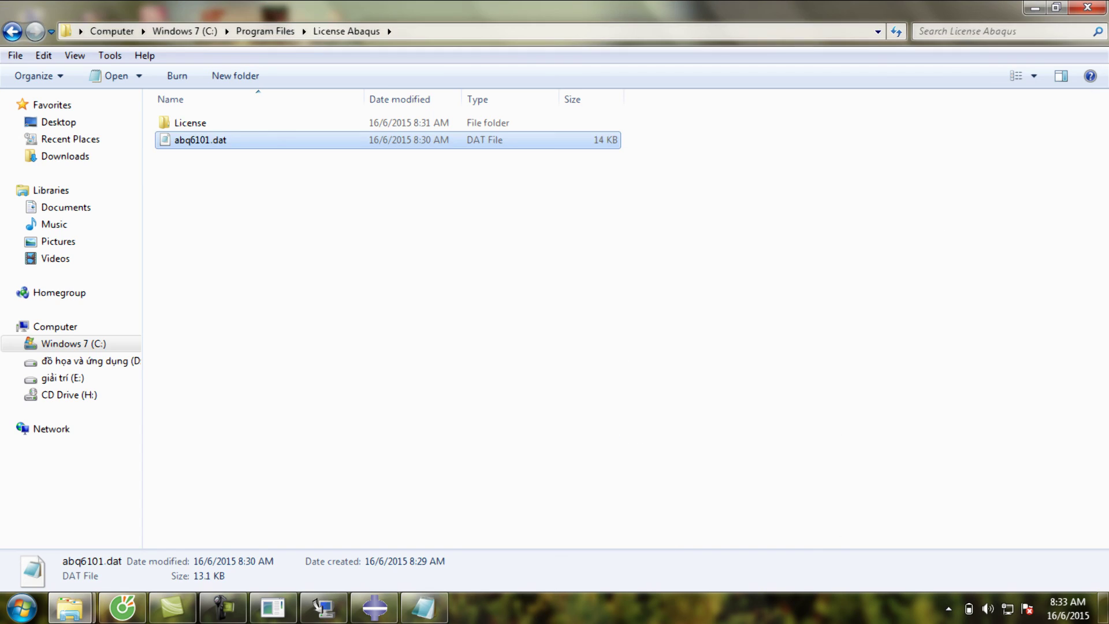
# - In LMTOOLS, replace the Service Name with 27011@localhost, correcting a typo along the way
pyautogui.click(374, 607)
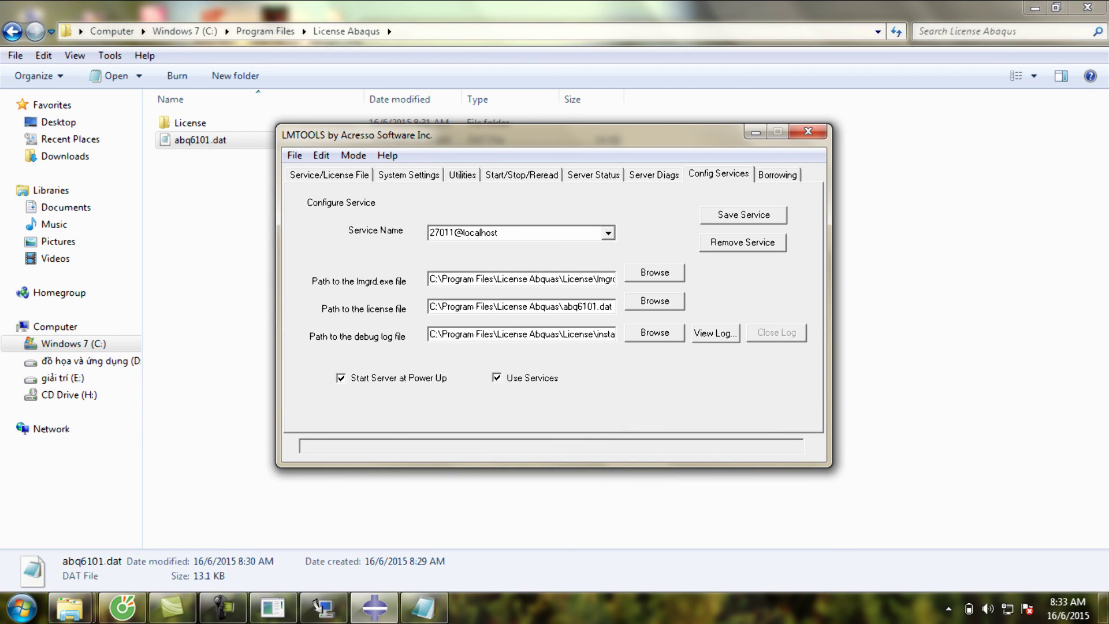
pyautogui.click(463, 232)
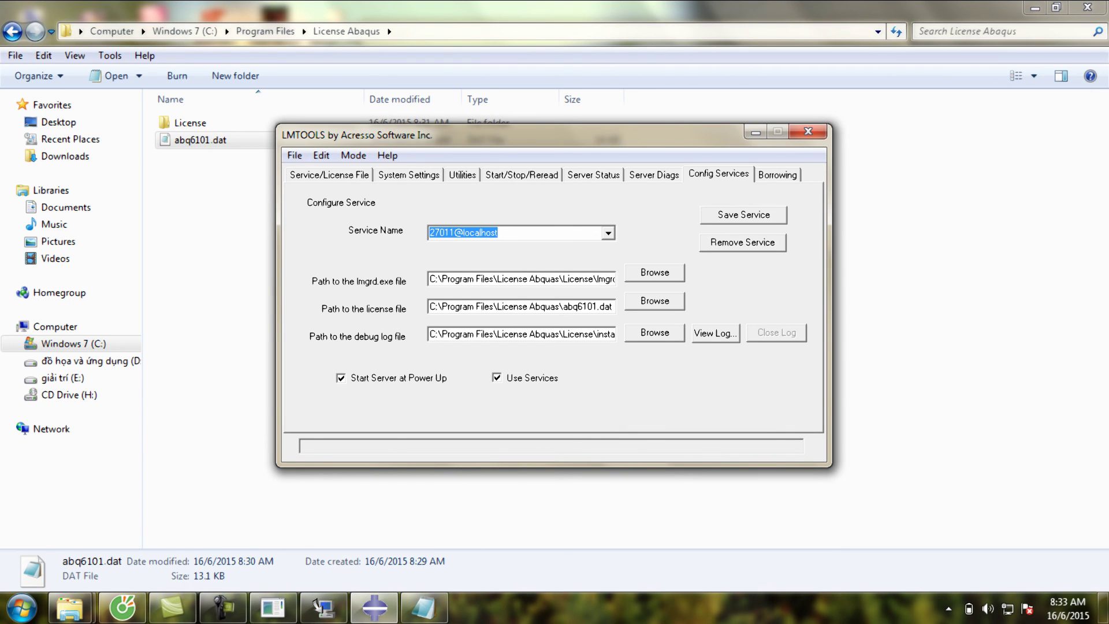
pyautogui.press('BackSpace')
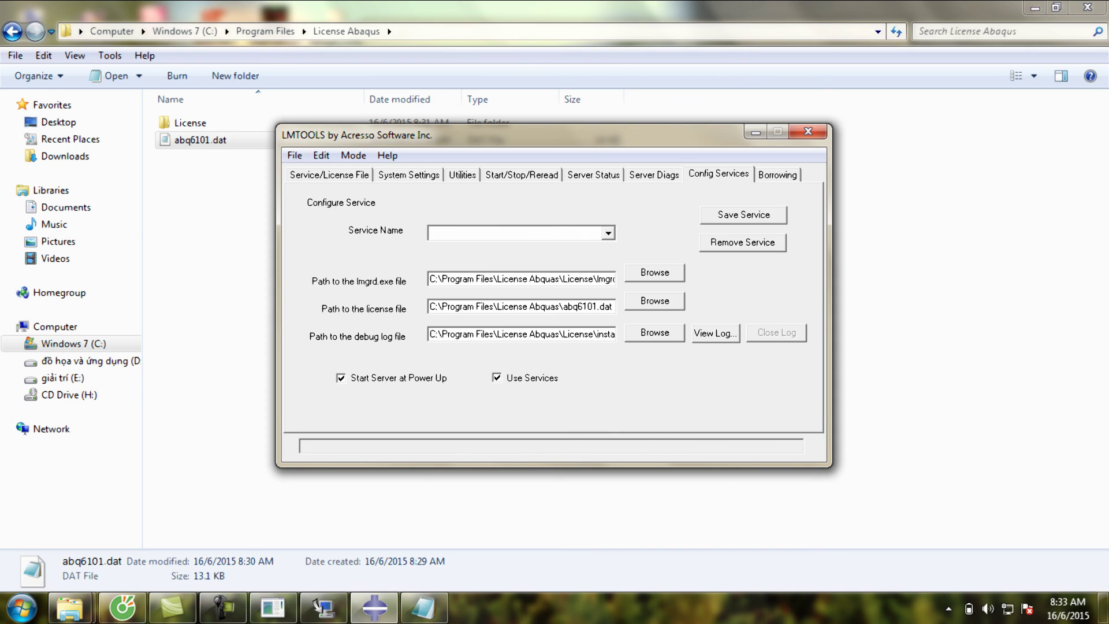
pyautogui.write('27011@loco')
pyautogui.press('BackSpace')
pyautogui.write('alhost')
# - Set the service's server program to lmgrd.exe in C:\Program Files\License Abaqus\License
pyautogui.click(654, 272)
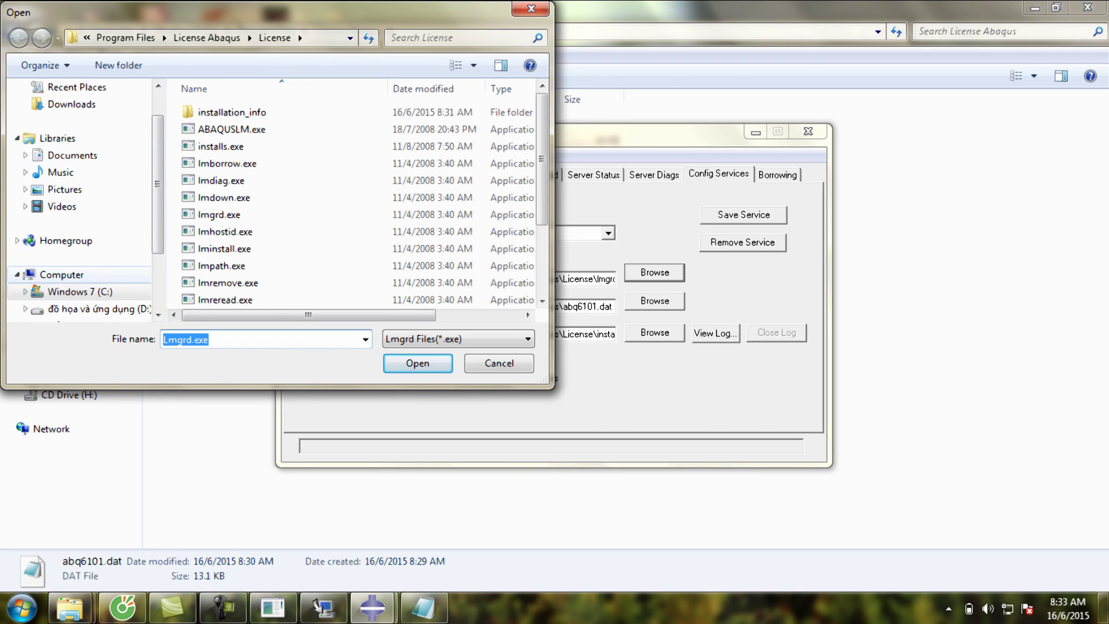
pyautogui.click(72, 292)
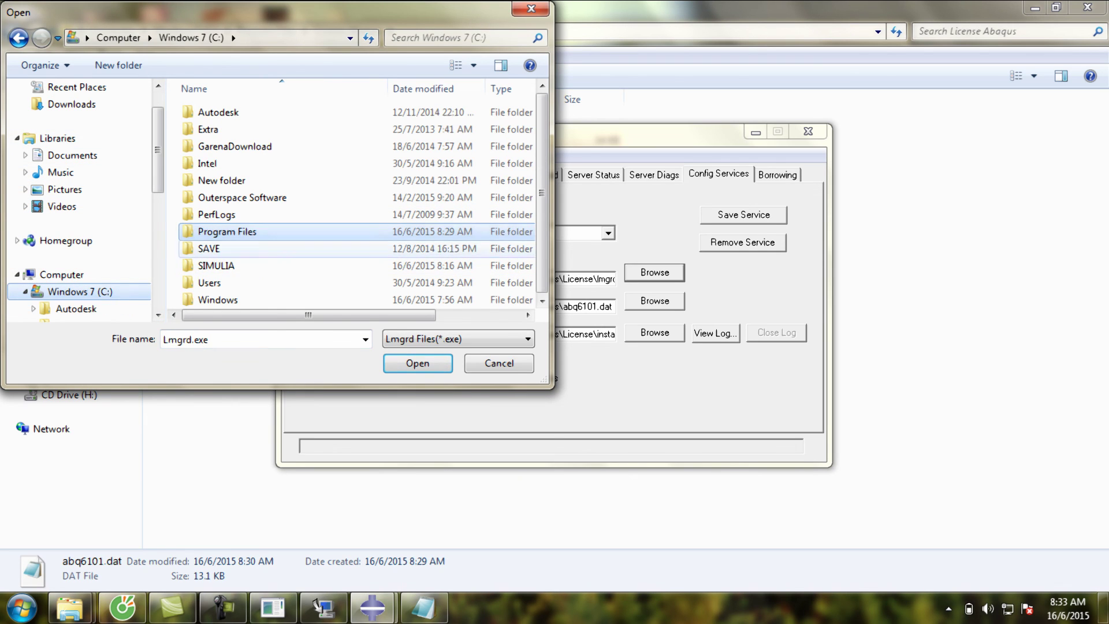
pyautogui.doubleClick(225, 231)
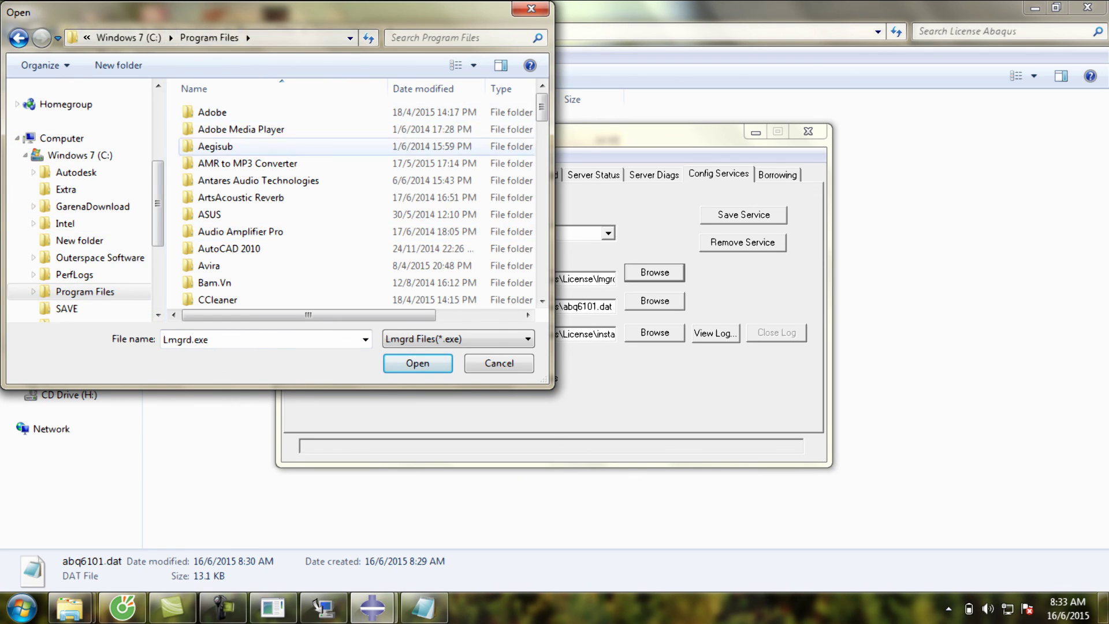
pyautogui.scroll(-2, 260, 247)
pyautogui.scroll(-5, 260, 247)
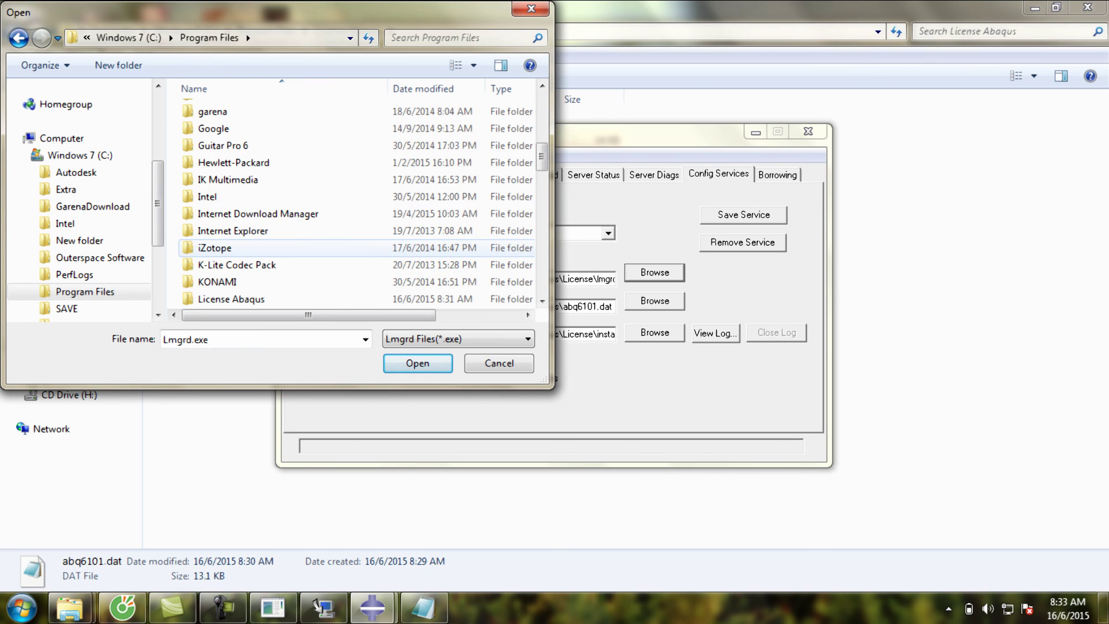
pyautogui.doubleClick(231, 298)
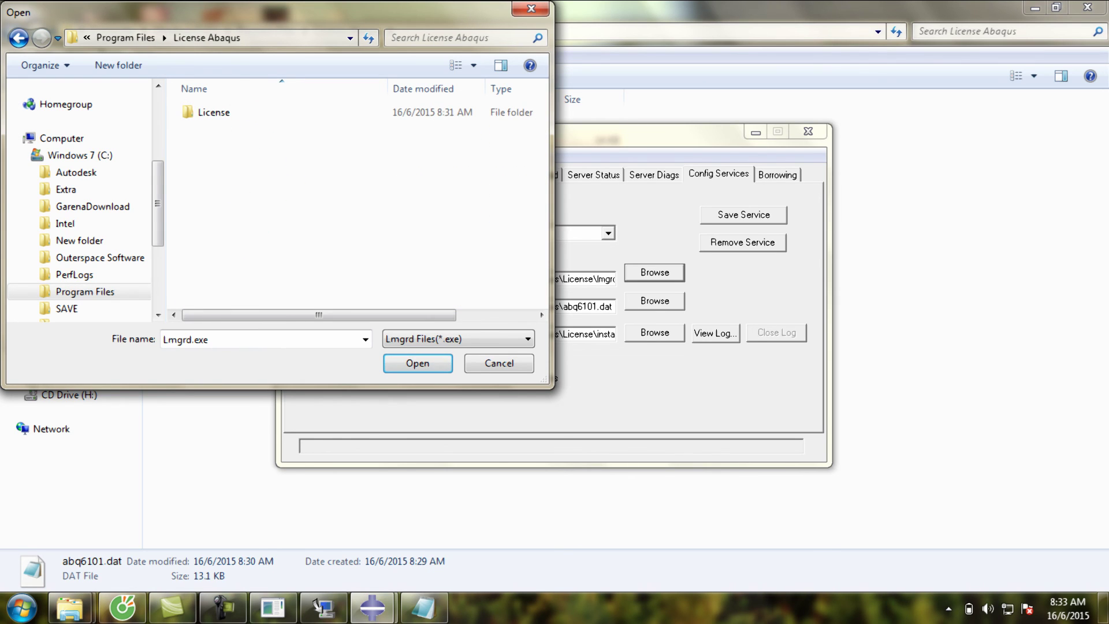
pyautogui.doubleClick(214, 112)
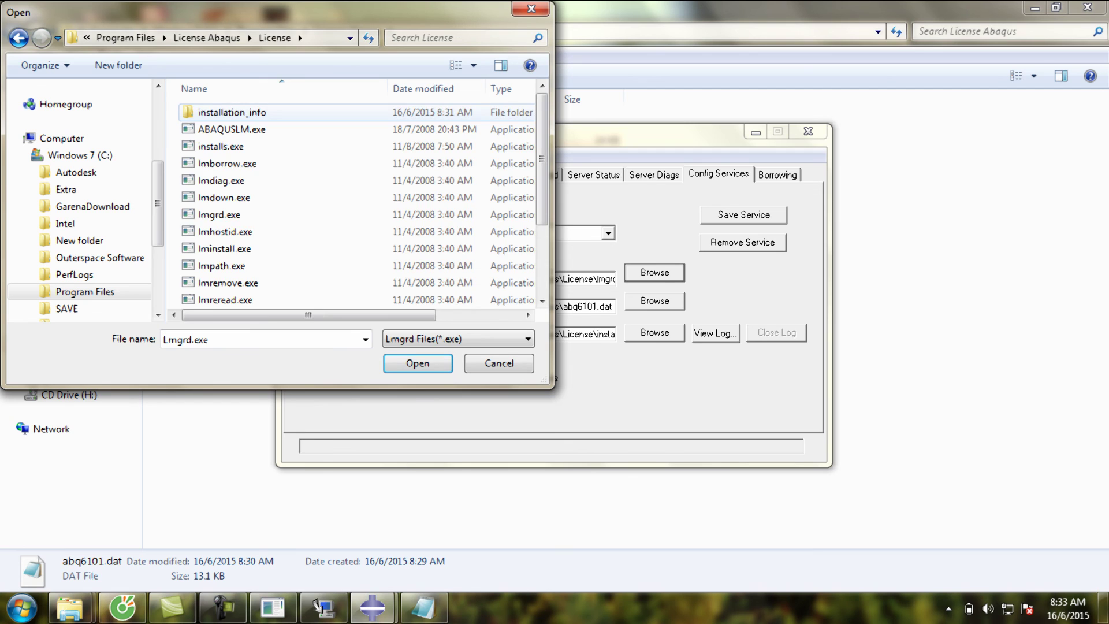
pyautogui.click(219, 214)
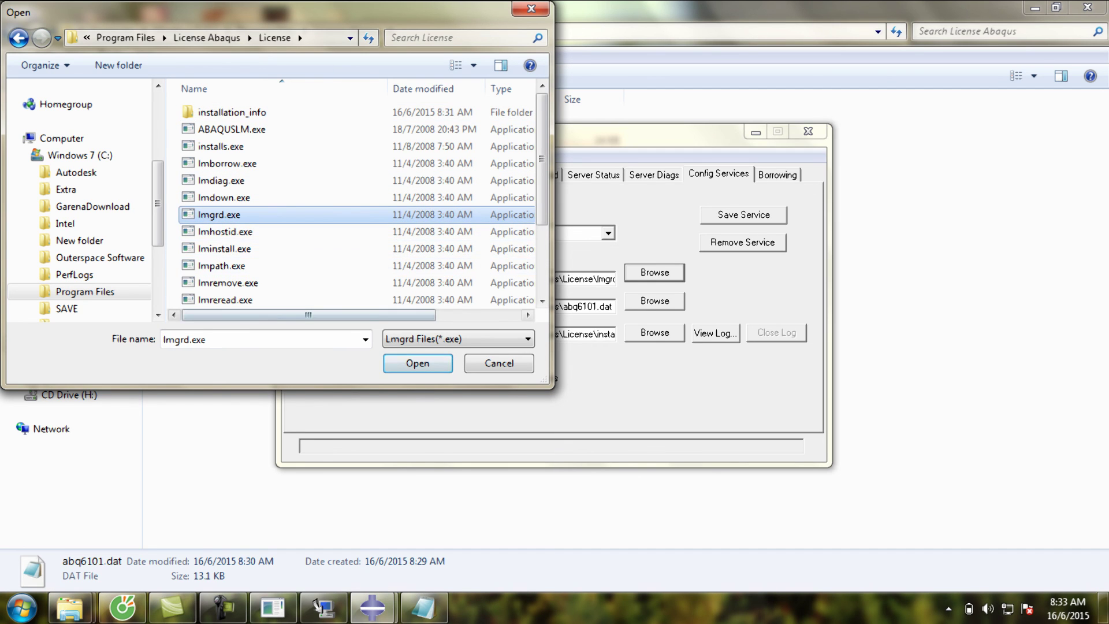
pyautogui.press('Return')
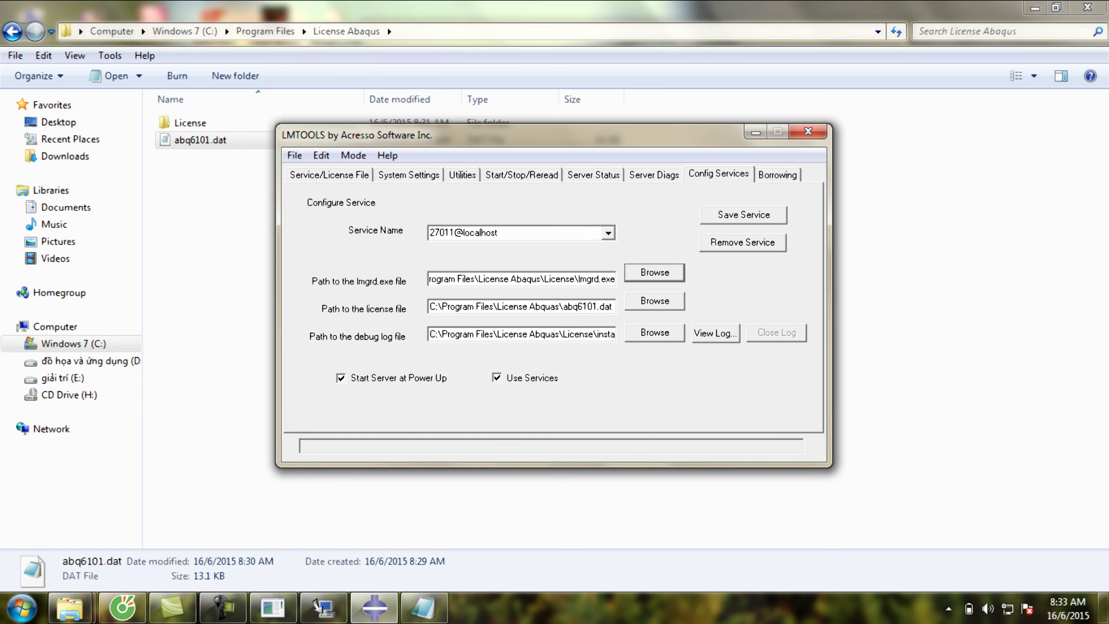
# - Set the license file to abq6101.dat in the License Abaqus folder, using the *.dat file filter
pyautogui.click(654, 301)
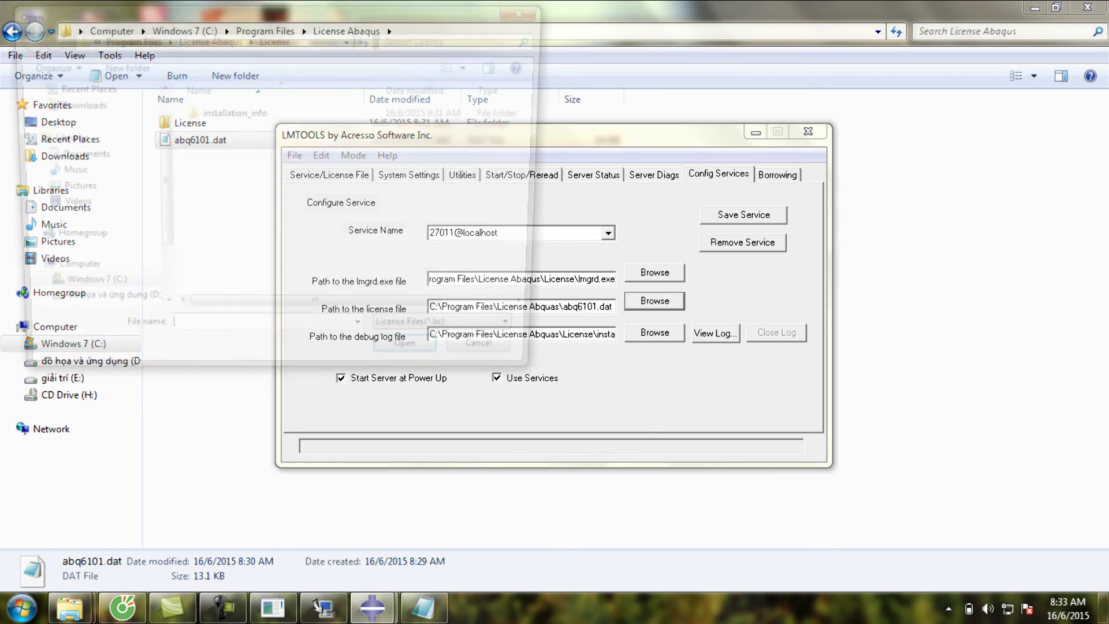
pyautogui.click(456, 339)
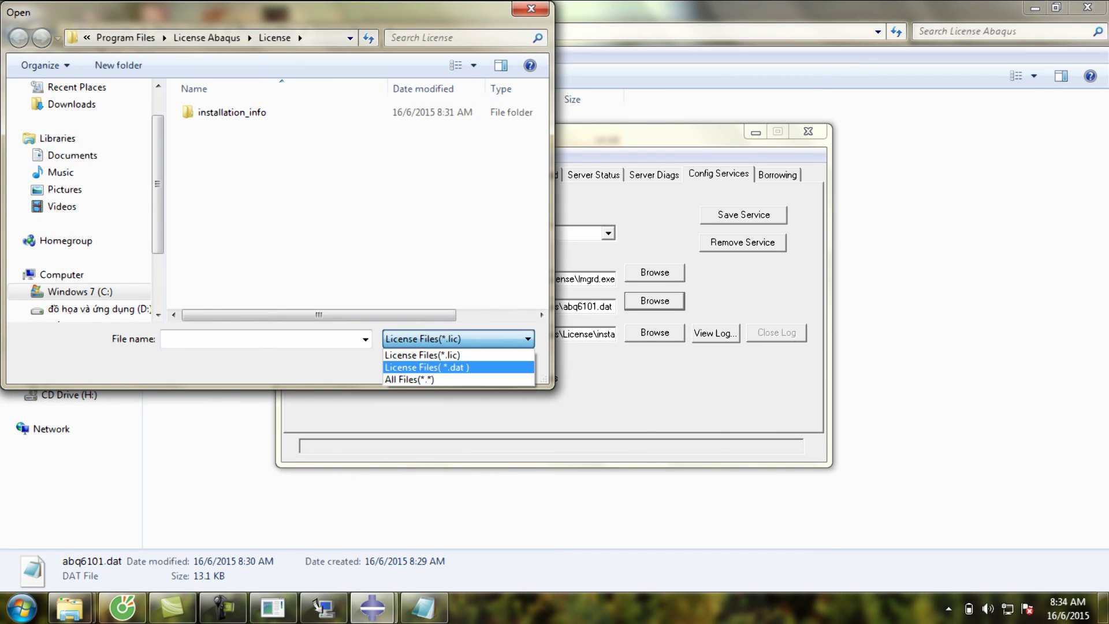
pyautogui.click(439, 366)
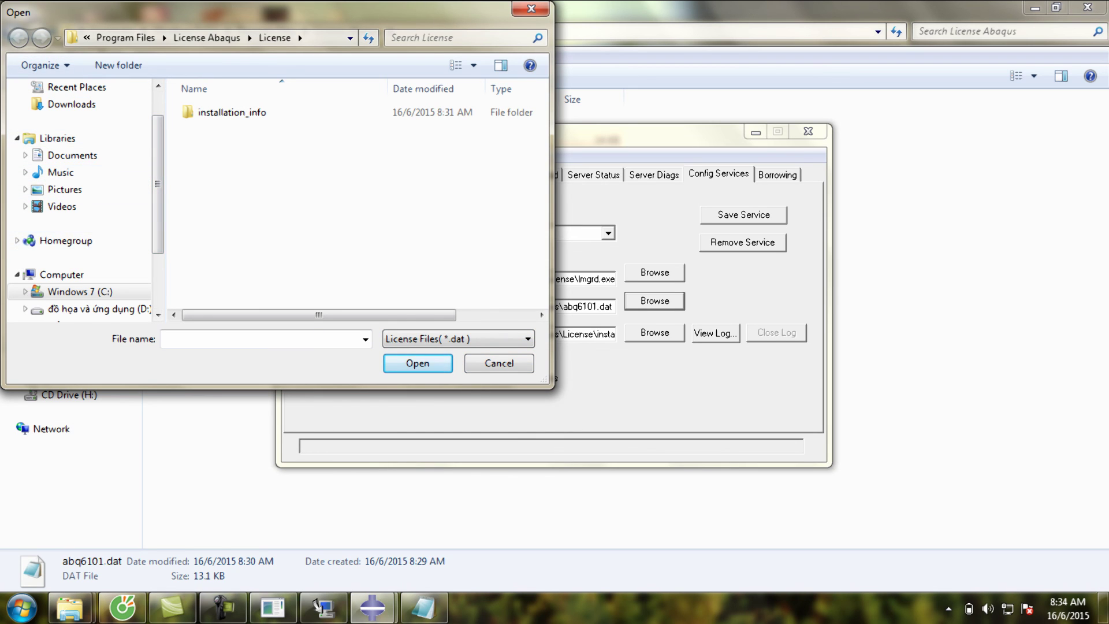
pyautogui.click(72, 292)
pyautogui.doubleClick(226, 231)
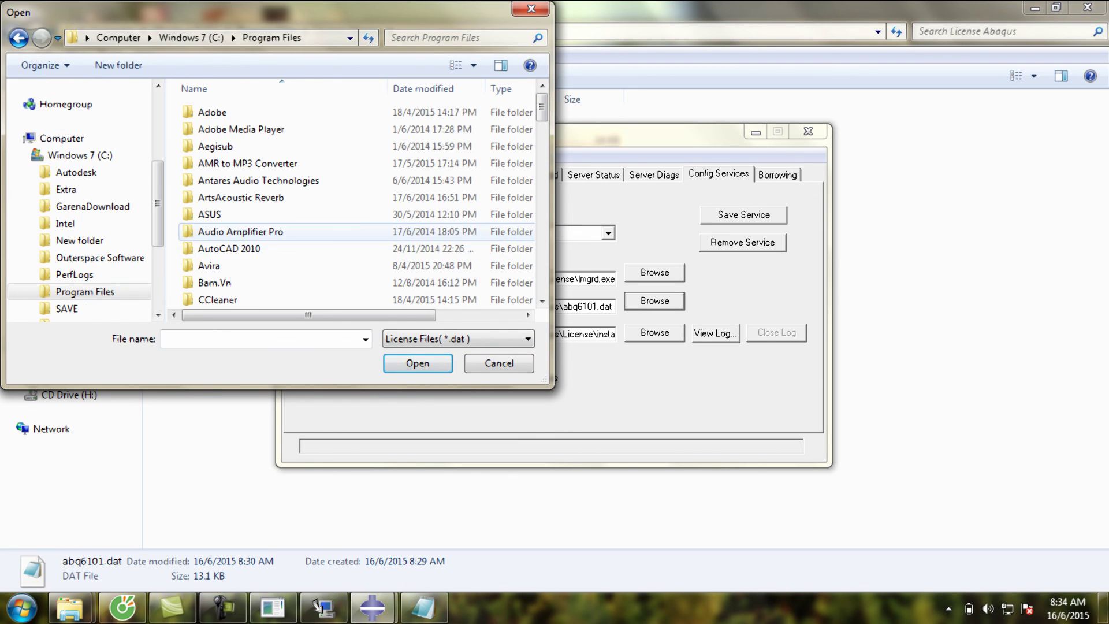
pyautogui.scroll(-10, 231, 248)
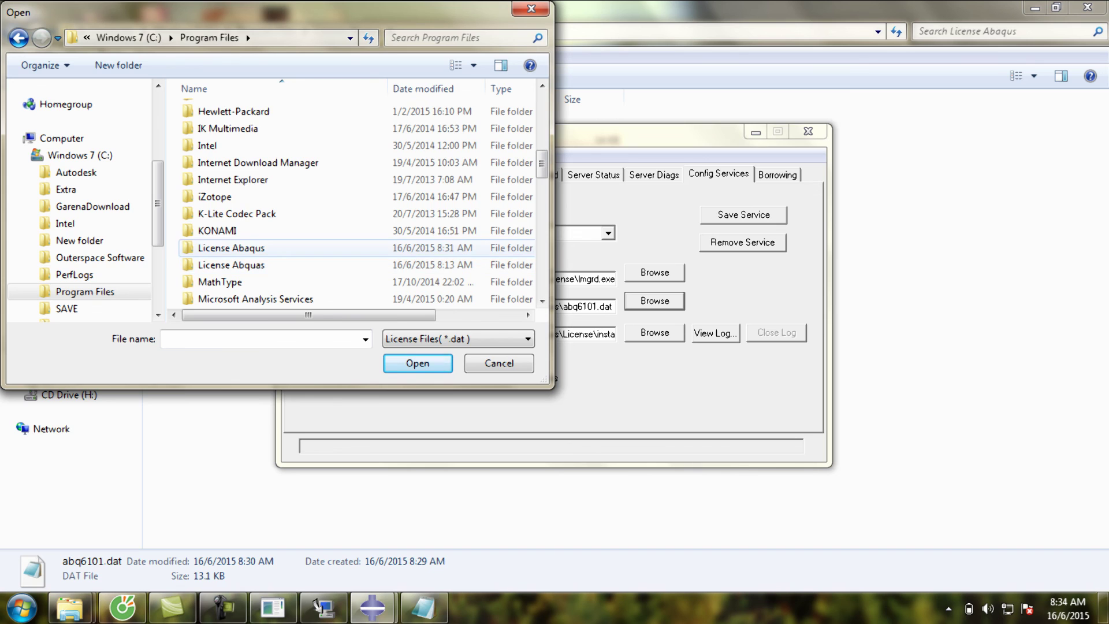
pyautogui.doubleClick(231, 248)
pyautogui.click(224, 128)
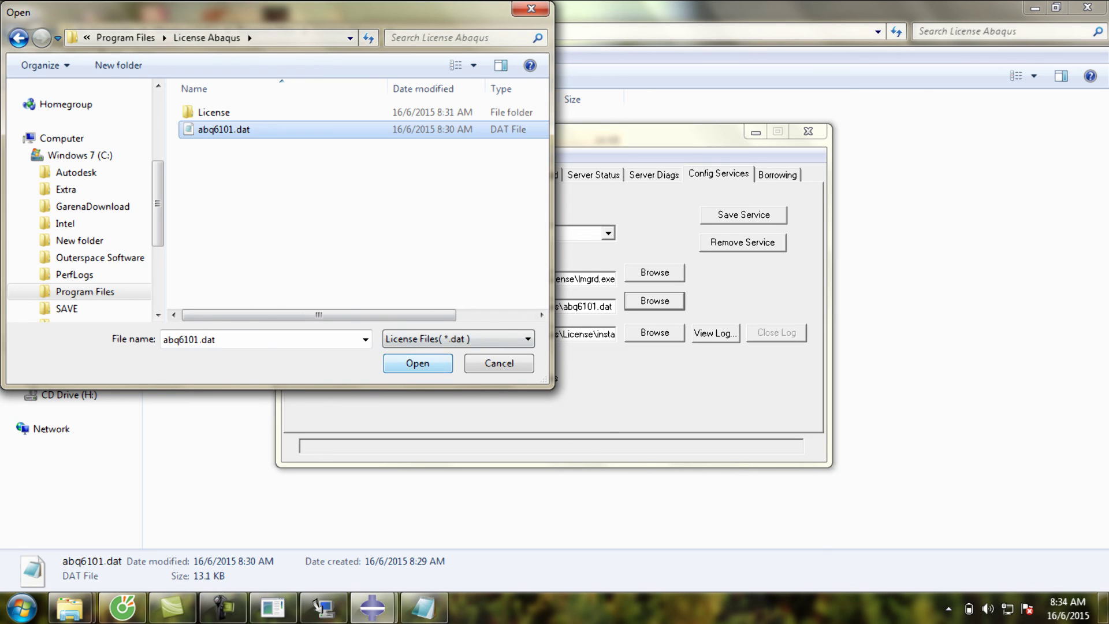
pyautogui.click(418, 363)
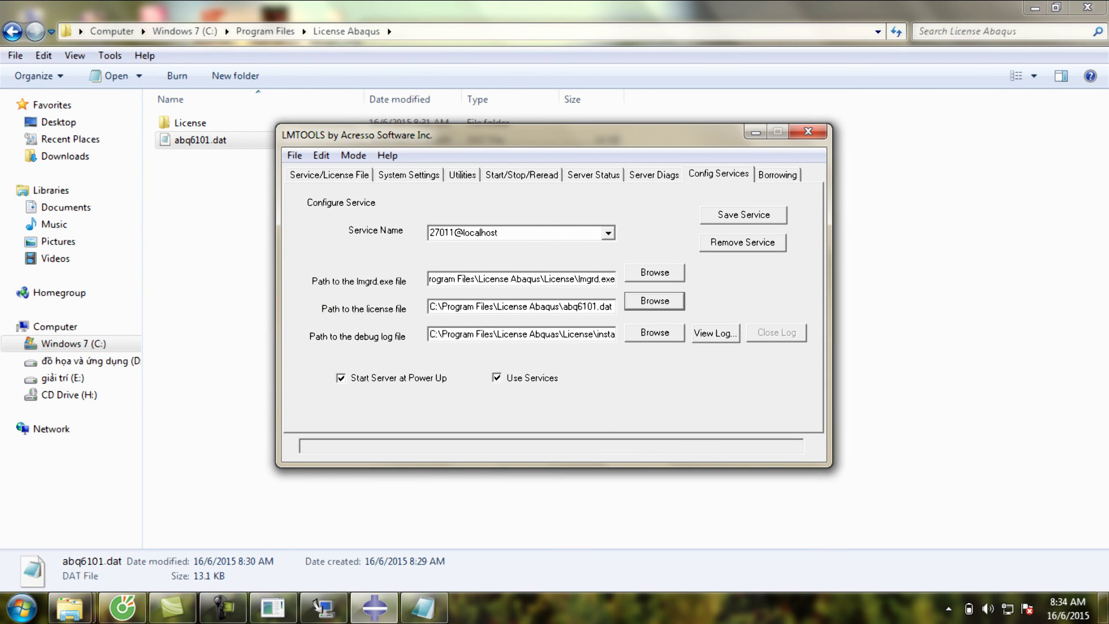
# - Use the FLEXnet install log in installation_info as the debug log, then save the service
pyautogui.click(654, 333)
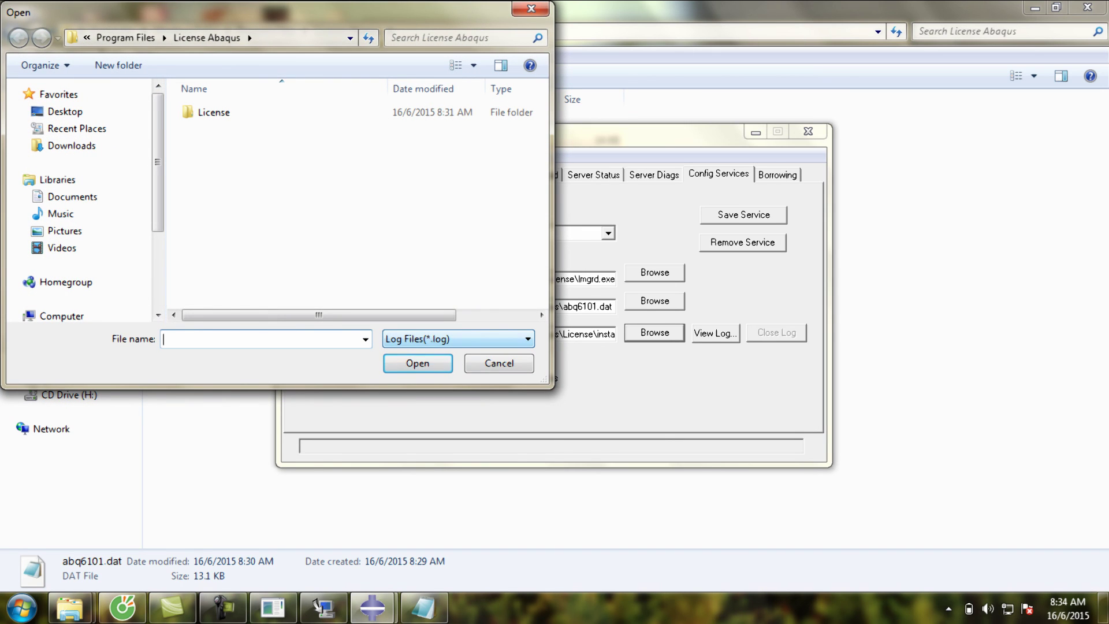
pyautogui.doubleClick(213, 112)
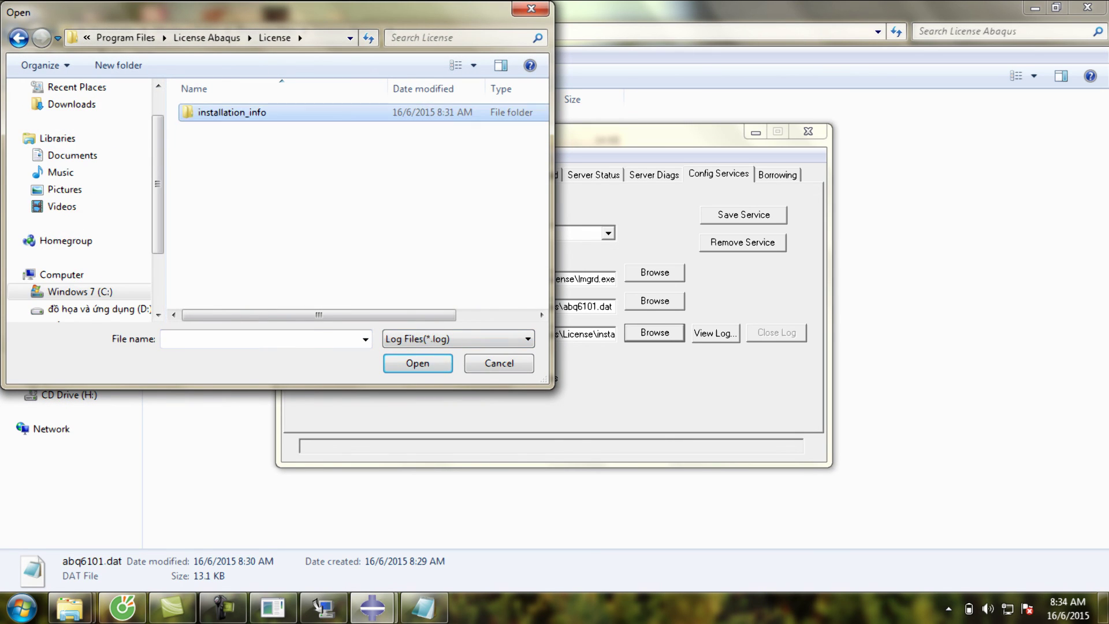
pyautogui.doubleClick(213, 112)
pyautogui.click(288, 146)
pyautogui.click(418, 362)
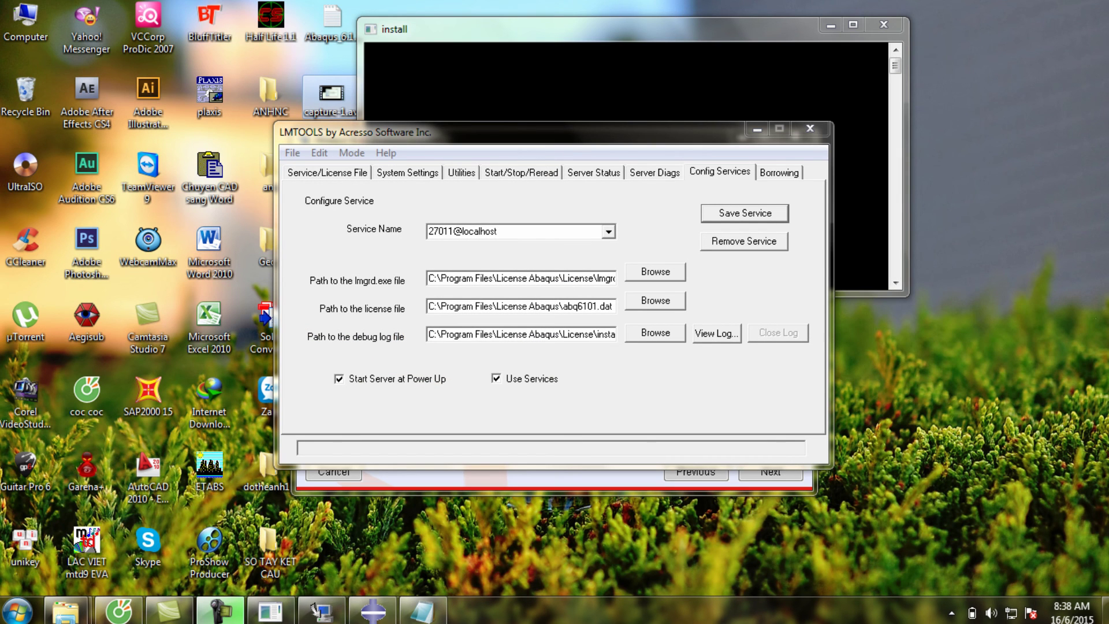
pyautogui.click(744, 213)
pyautogui.click(528, 353)
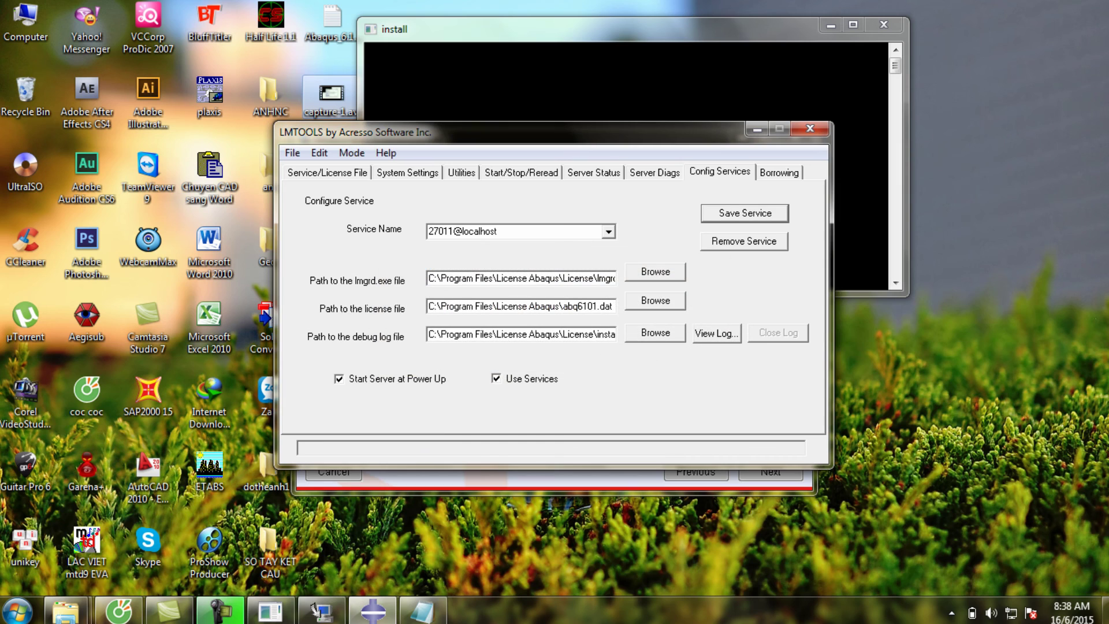
# - Start the 27011@localhost license server from the Start/Stop/Reread page, then close LMTOOLS
pyautogui.click(521, 171)
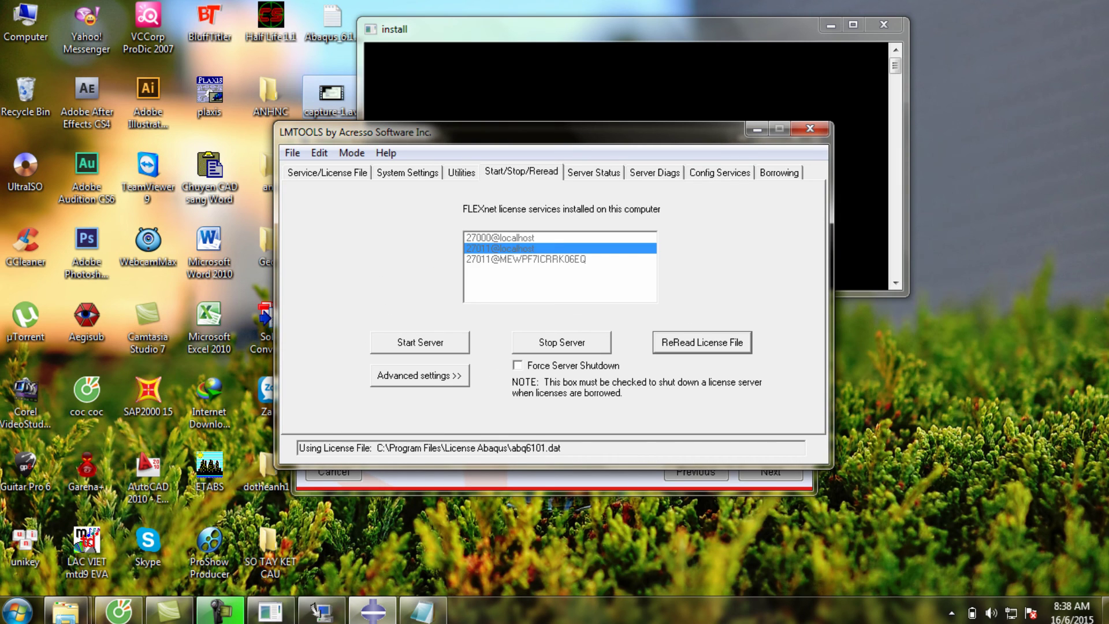
pyautogui.click(420, 341)
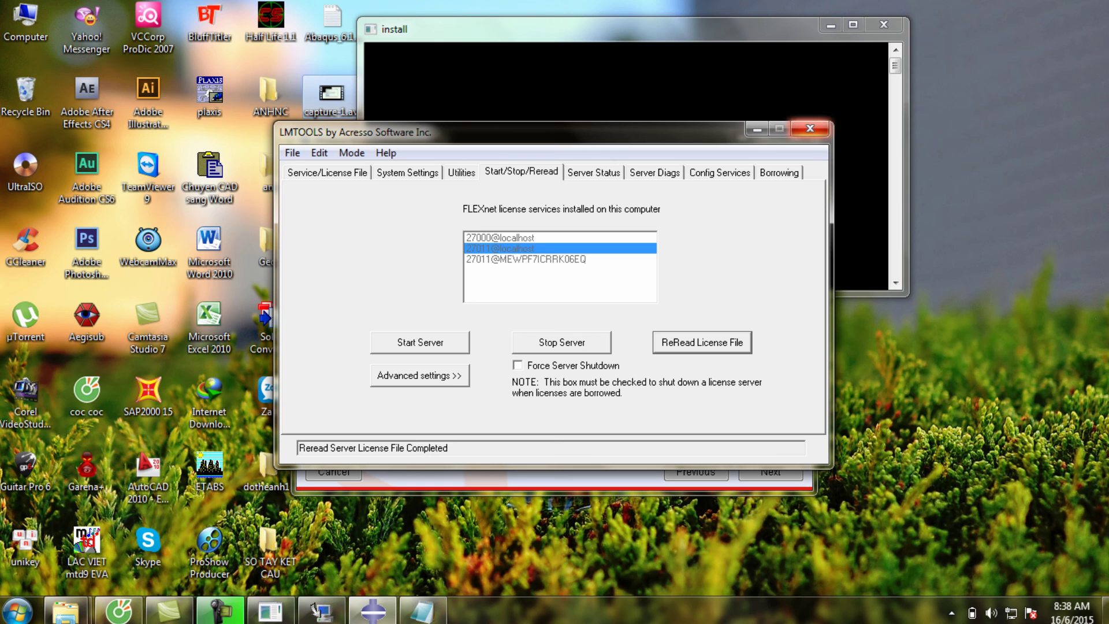
pyautogui.click(810, 128)
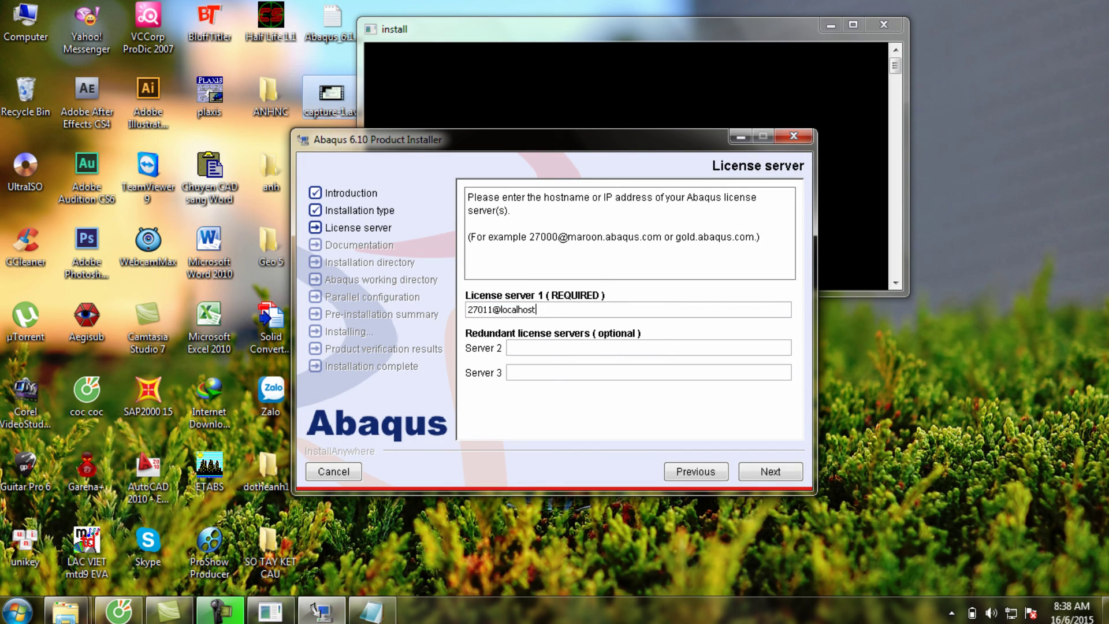
# - Accept 27011@localhost as the license server and continue
pyautogui.hotkey('ctrl', 'a')
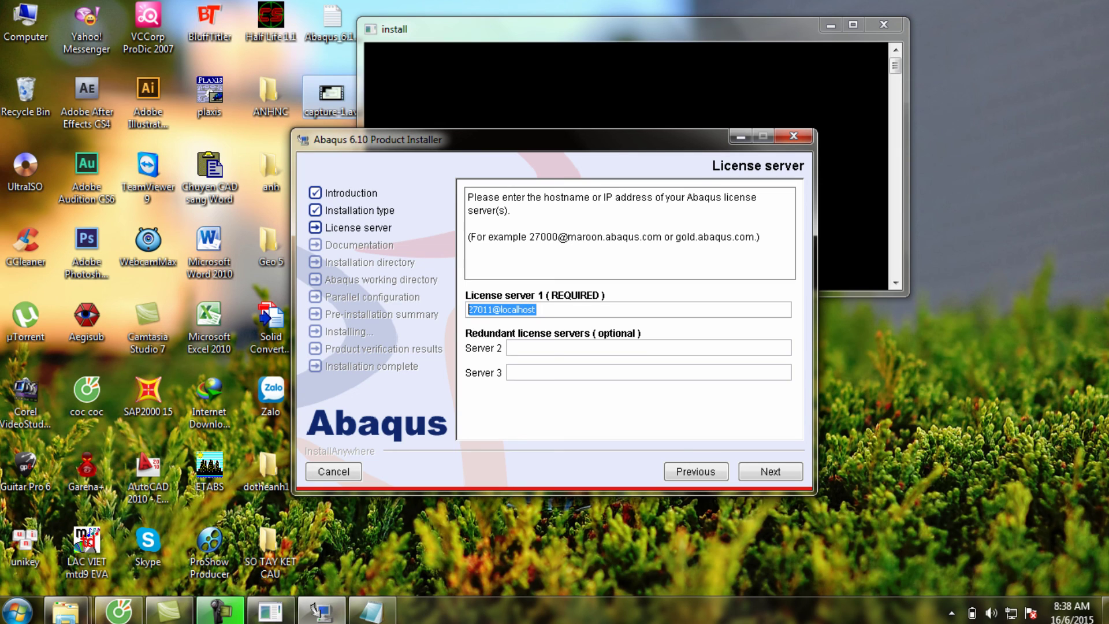
pyautogui.press('End')
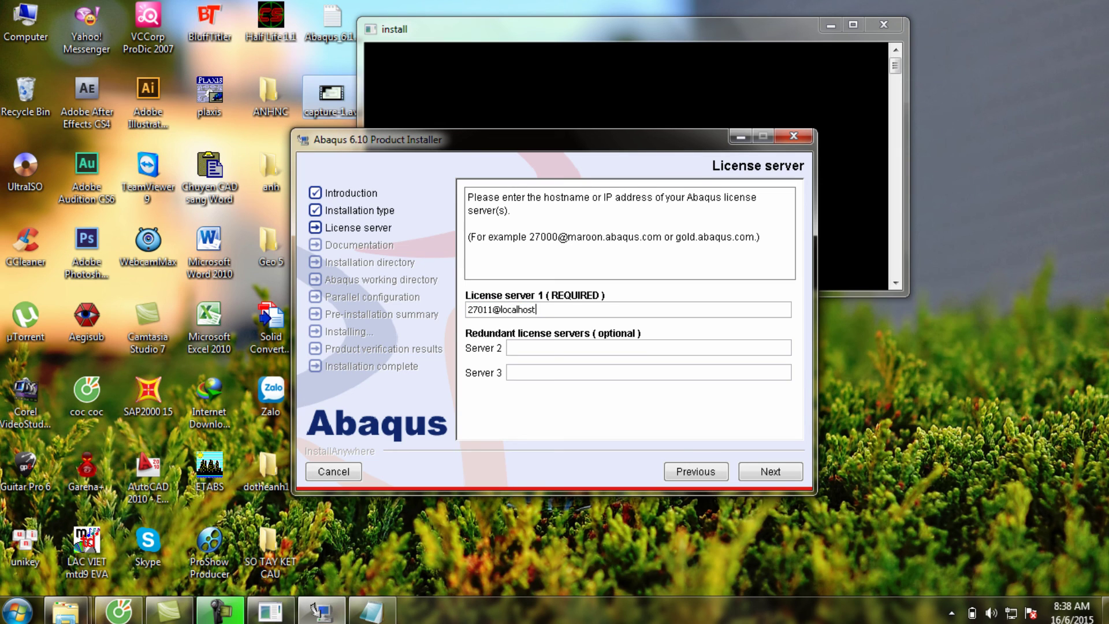
pyautogui.press('Return')
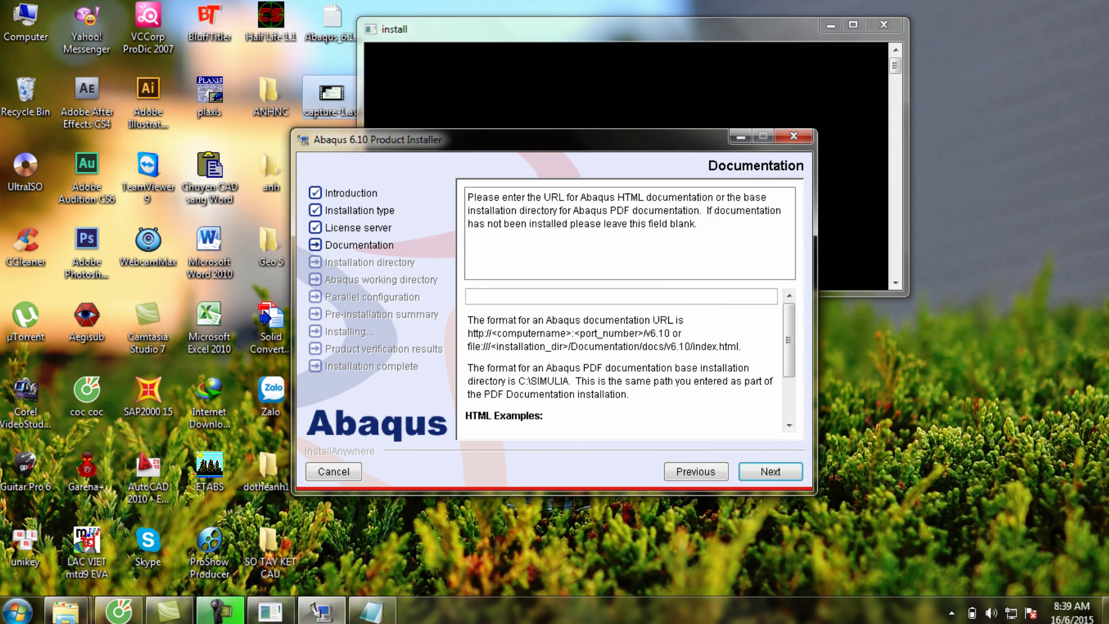
# - Skip the documentation URL and install into C:\SIMULIA\Abaqus, agreeing to create the folder
pyautogui.press('Return')
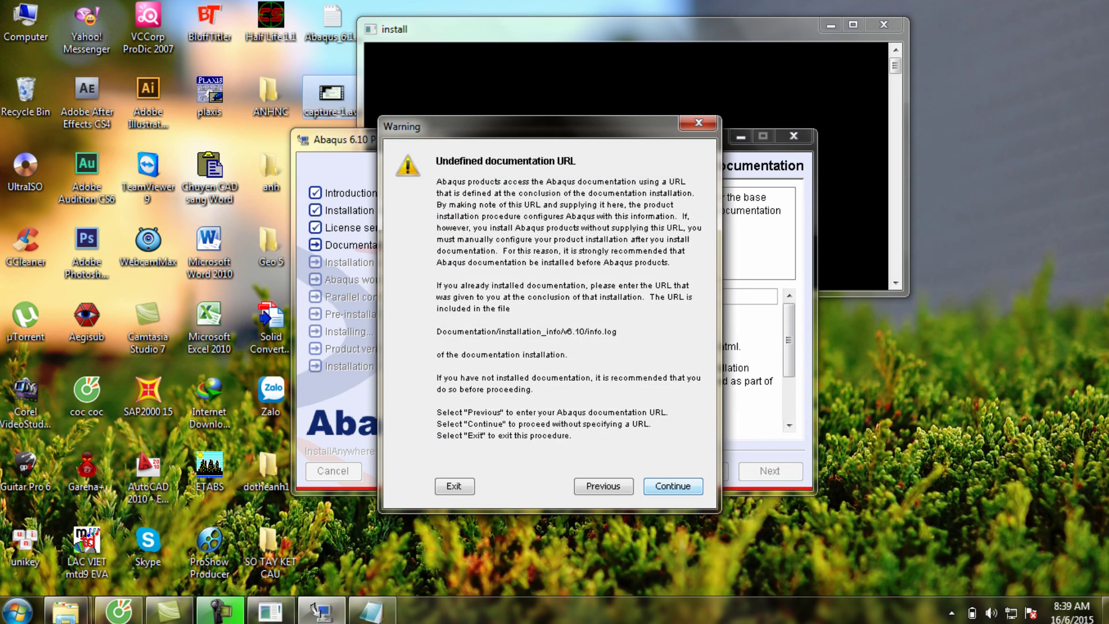
pyautogui.press('Return')
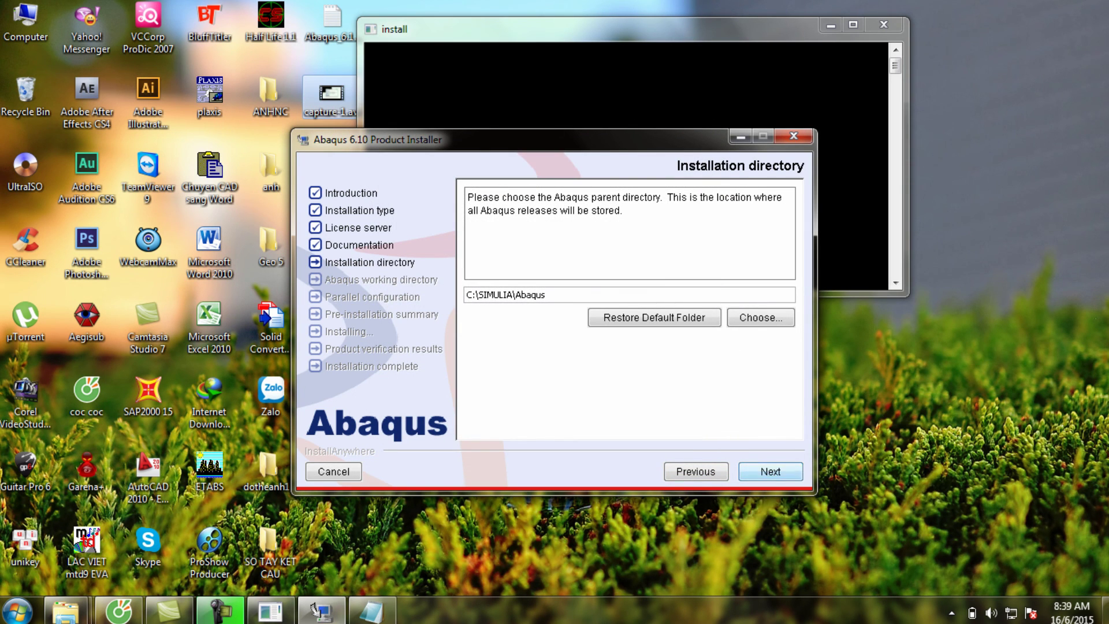
pyautogui.press('Return')
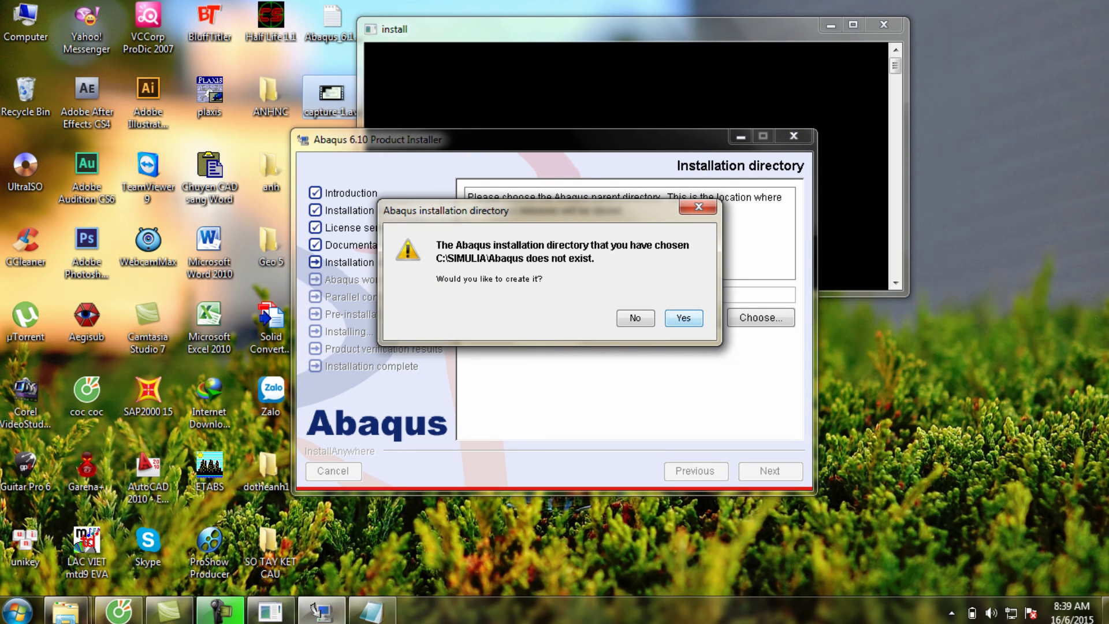
pyautogui.press('Return')
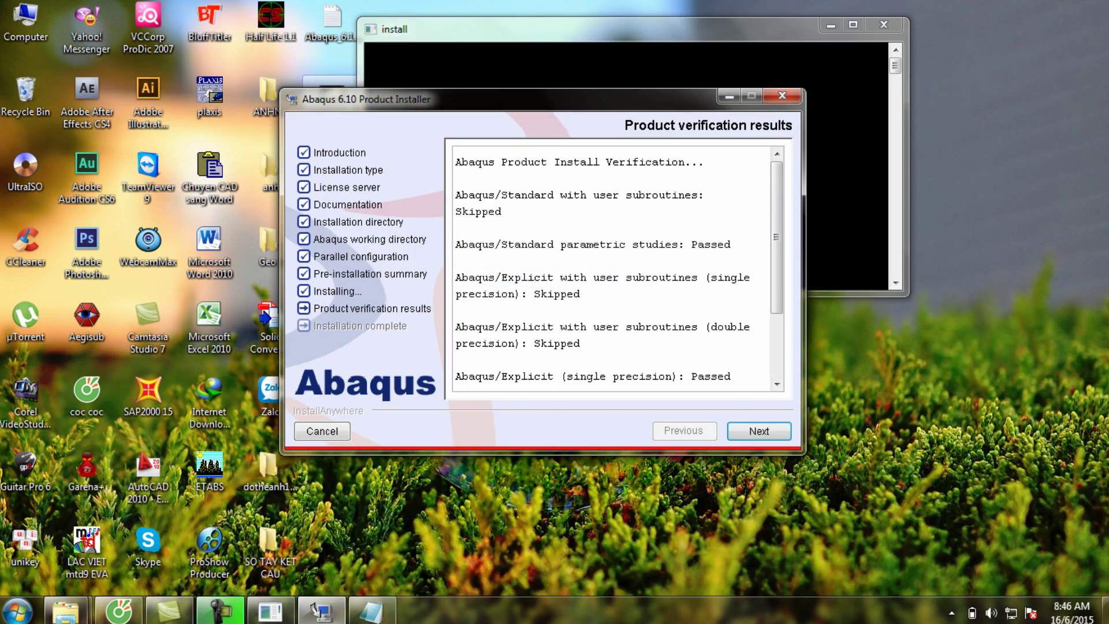
# - Move past the verification results and close the finished Abaqus 6.10-1 installer
pyautogui.click(758, 431)
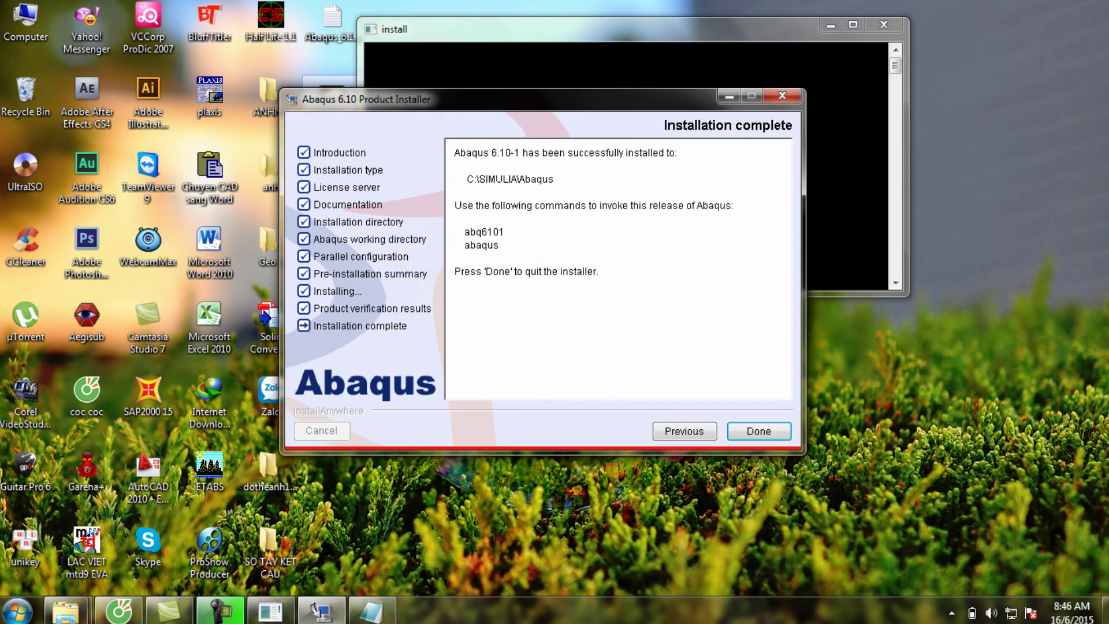
pyautogui.press('Return')
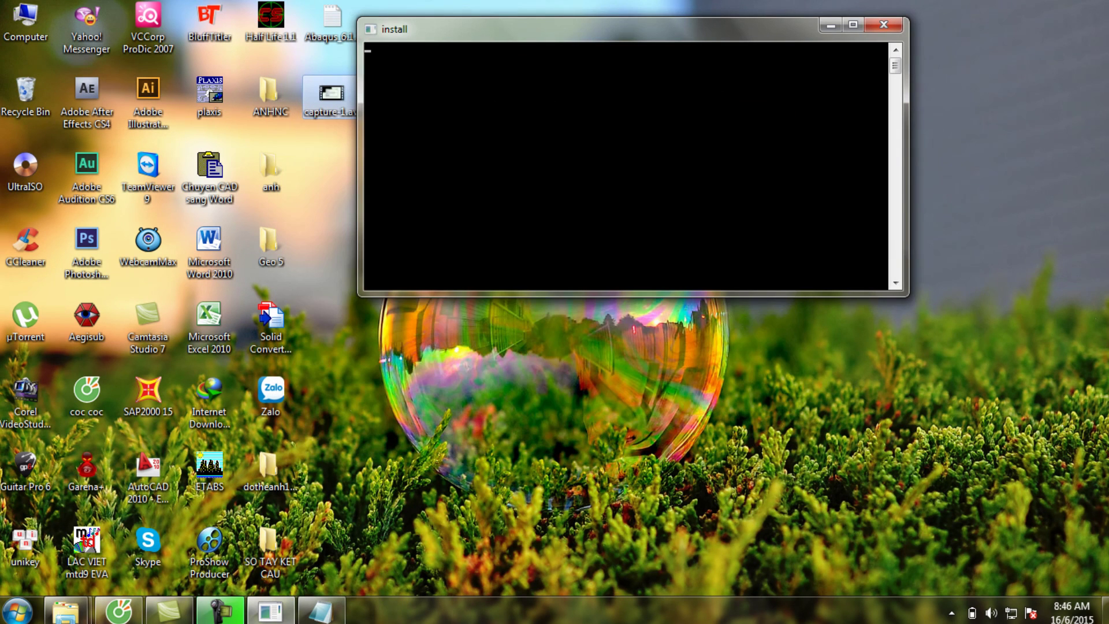